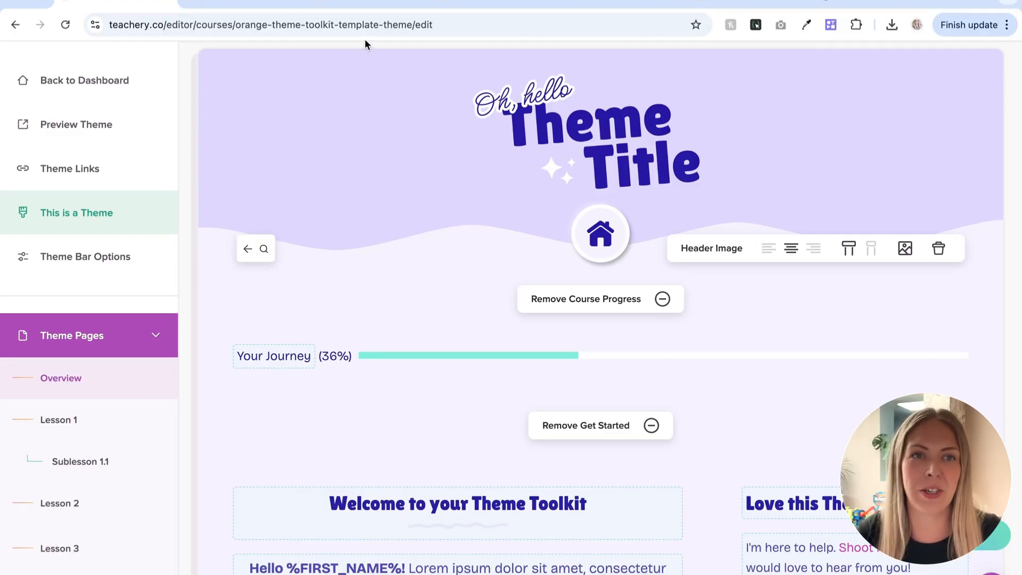
# View the live preview of the orange theme toolkit template and look over its overview page background and module cards.
pyautogui.click(222, 8)
pyautogui.scroll(-5, 399, 183)
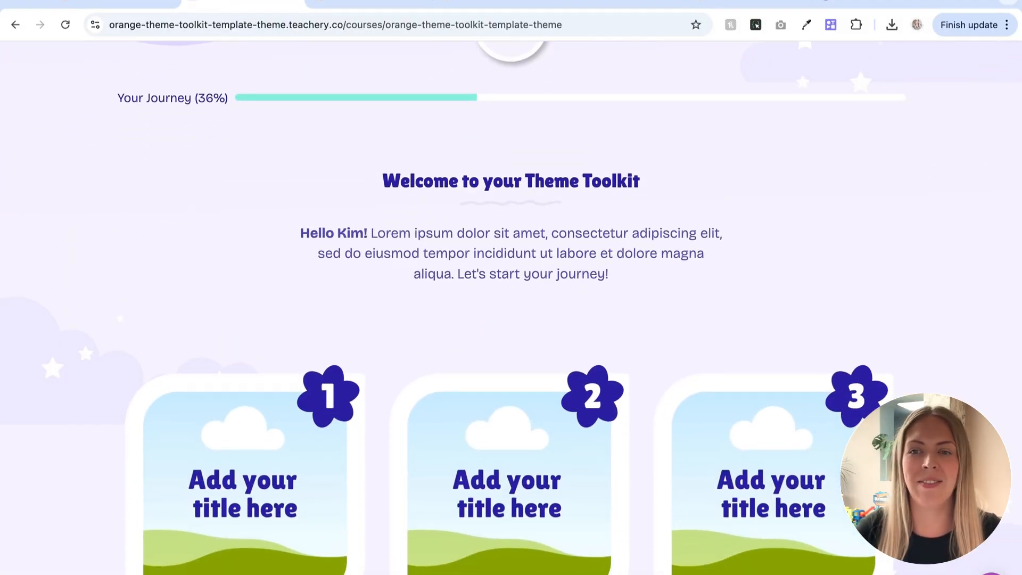
pyautogui.scroll(-2, 166, 362)
pyautogui.scroll(1, 511, 307)
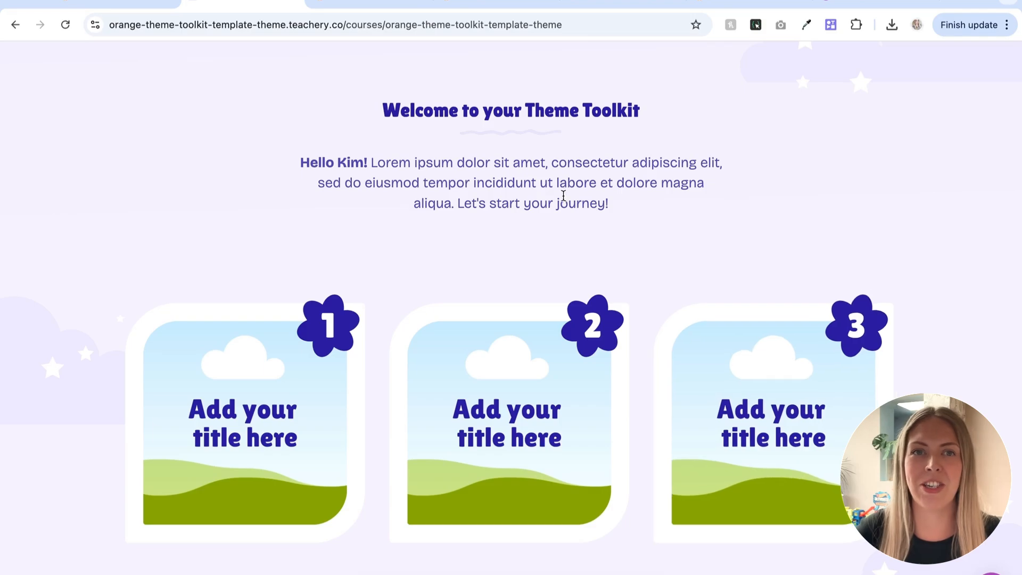
# Examine the background, header and module cards of the Rebuild & Renew course dashboard.
pyautogui.click(368, 2)
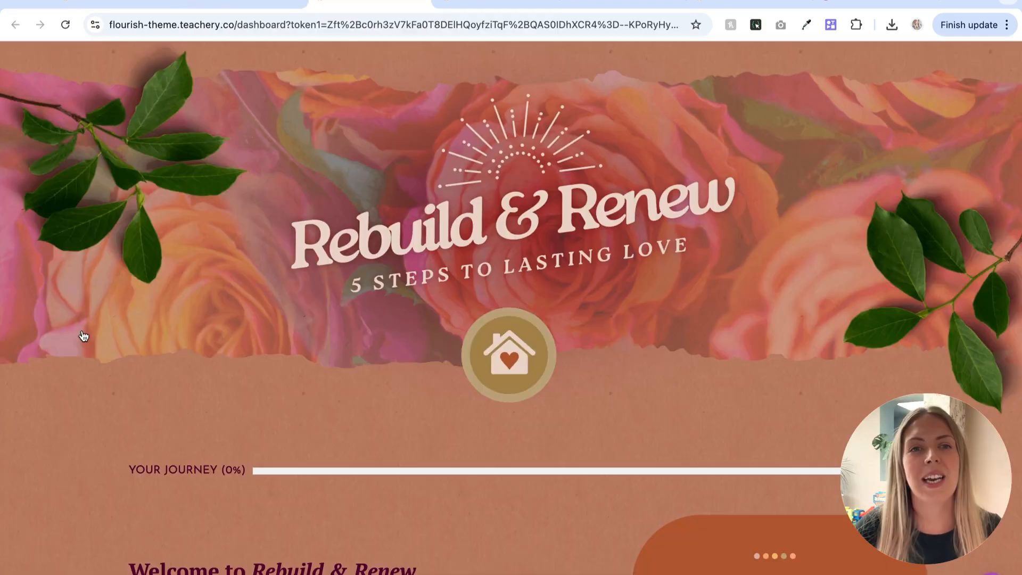
pyautogui.scroll(-5, 84, 338)
pyautogui.scroll(-9, 74, 336)
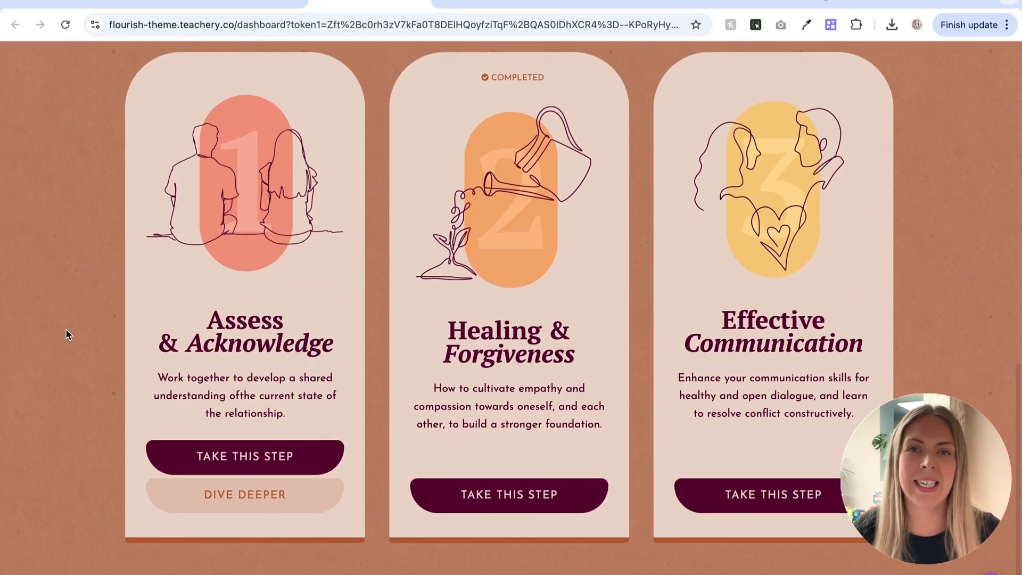
pyautogui.scroll(8, 66, 333)
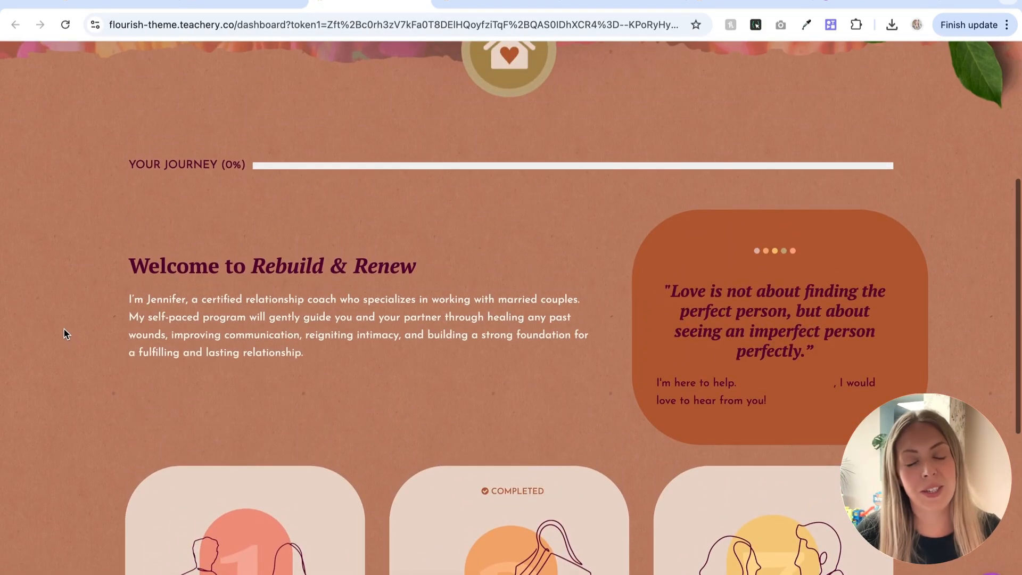
pyautogui.scroll(3, 63, 334)
pyautogui.scroll(3, 63, 334)
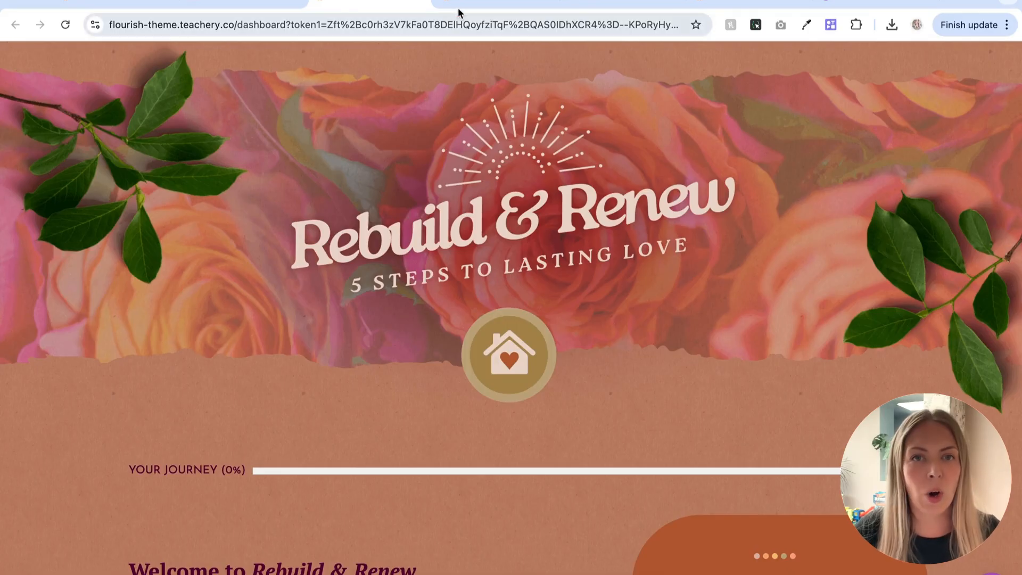
# Examine the full-page background behind the header and monthly cards of The Clay Club course dashboard.
pyautogui.click(496, 5)
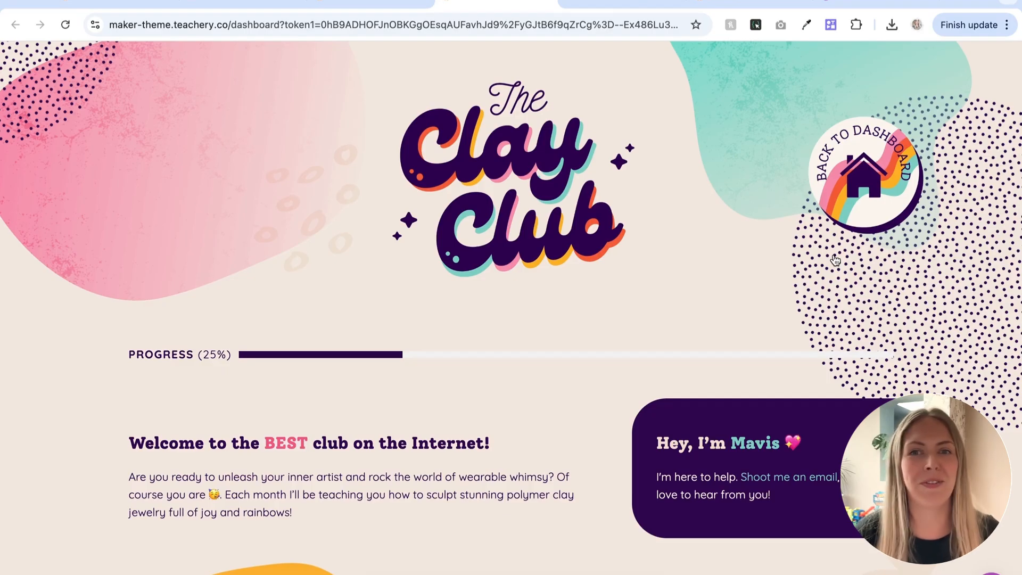
pyautogui.scroll(-5, 835, 261)
pyautogui.scroll(-3, 900, 337)
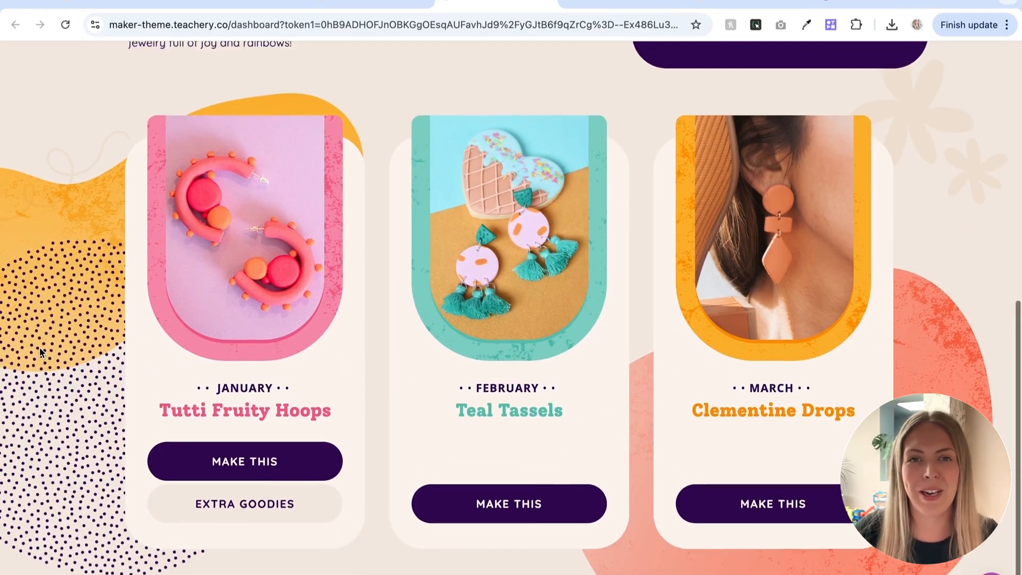
pyautogui.scroll(10, 43, 341)
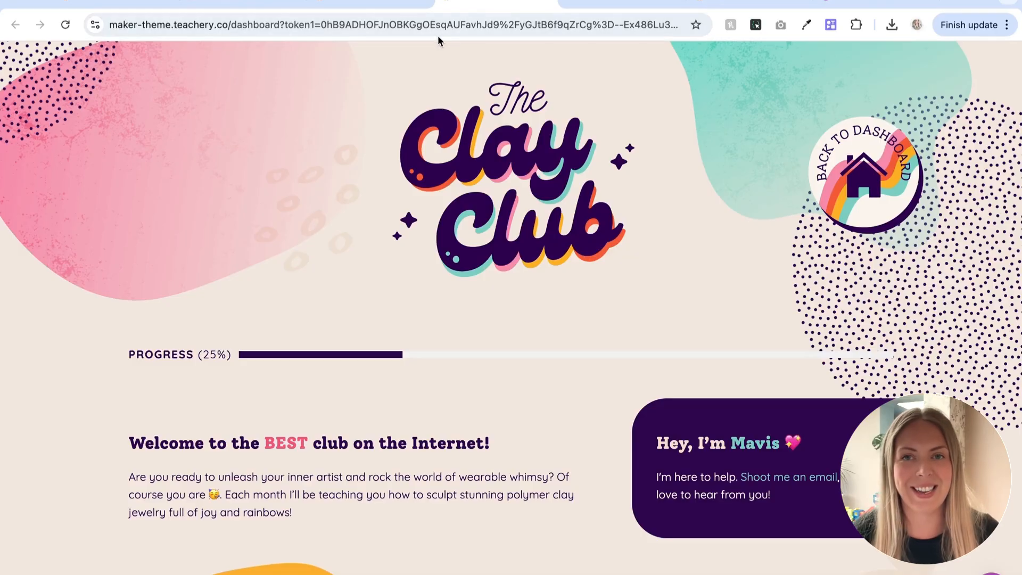
# Look through the Ladies Let's Launch course dashboard, from its progress section to the numbered module cards.
pyautogui.click(612, 3)
pyautogui.scroll(-7, 511, 308)
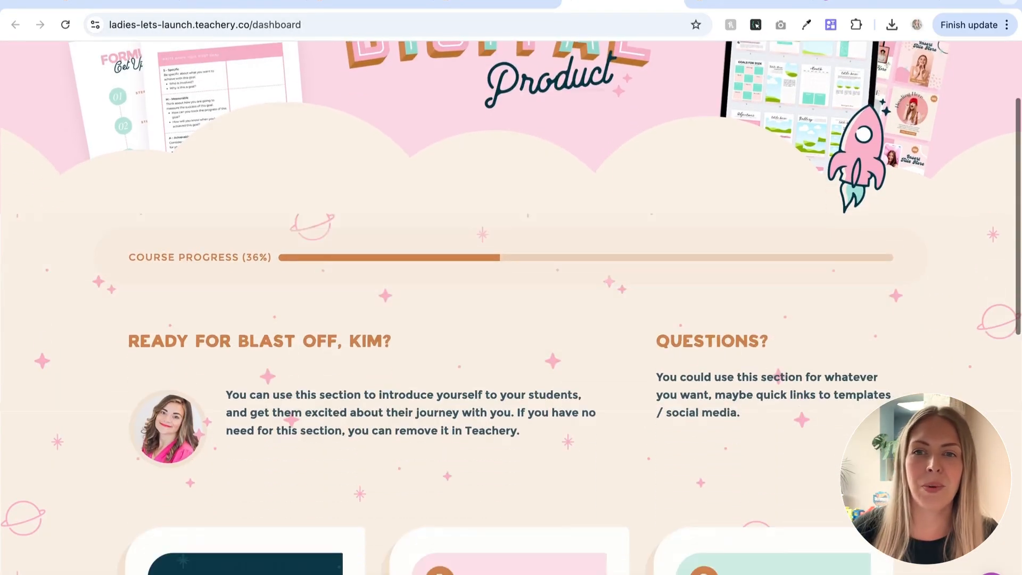
pyautogui.scroll(-7, 511, 307)
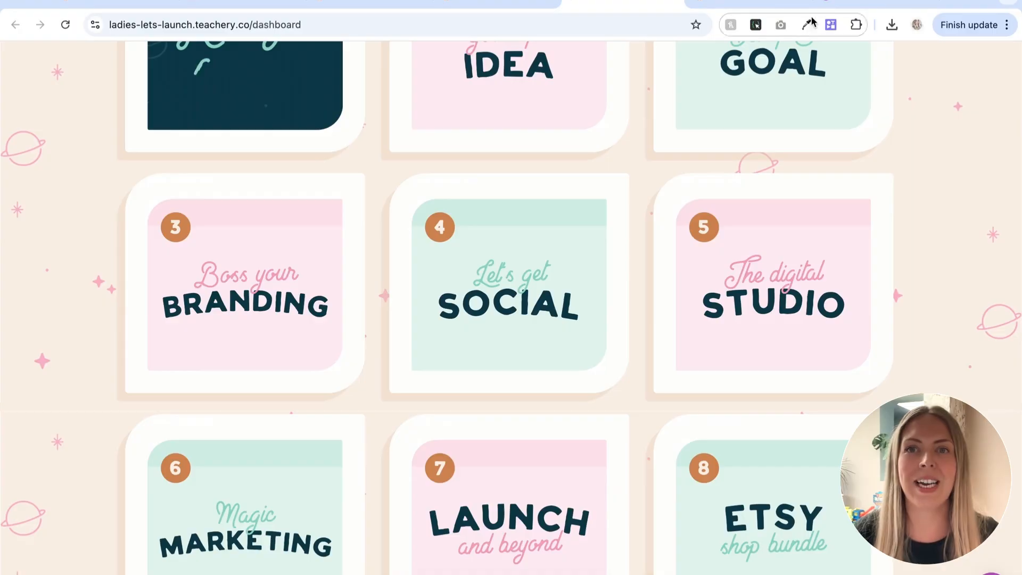
# Examine the illustrated background and lesson cards along the whole length of the Joyland course dashboard.
pyautogui.click(756, 5)
pyautogui.scroll(-9, 977, 405)
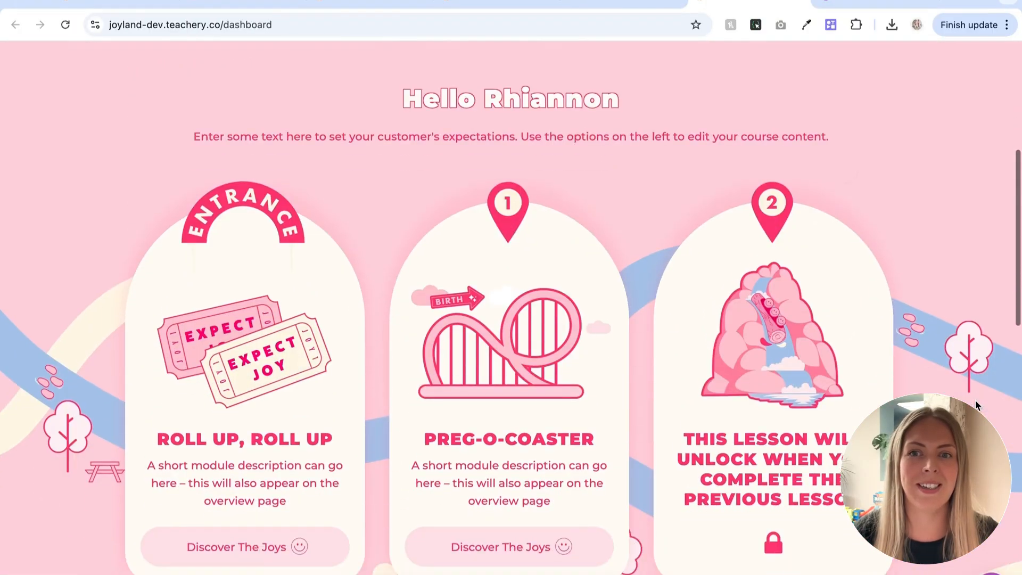
pyautogui.scroll(-5, 975, 402)
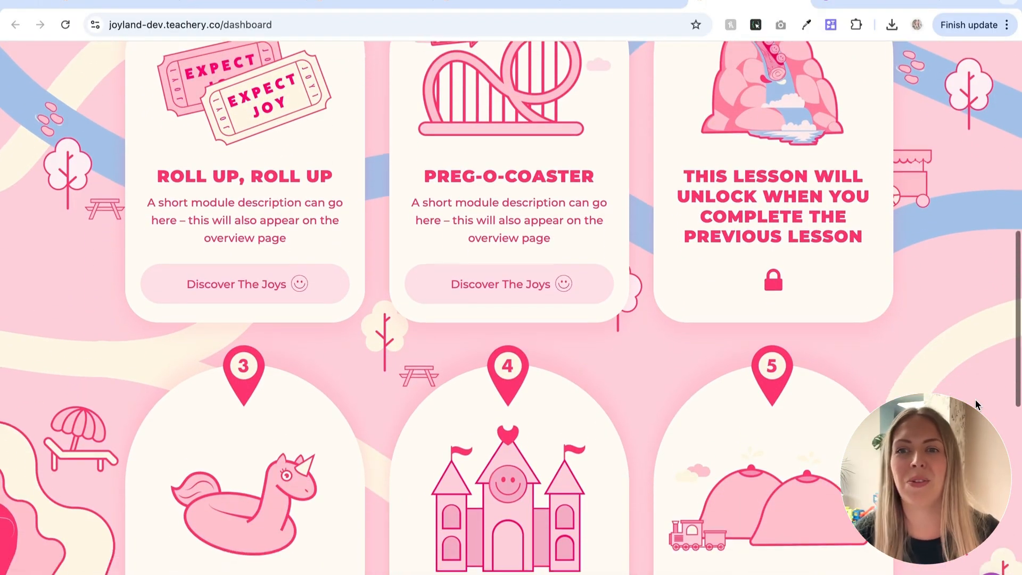
pyautogui.scroll(-5, 975, 403)
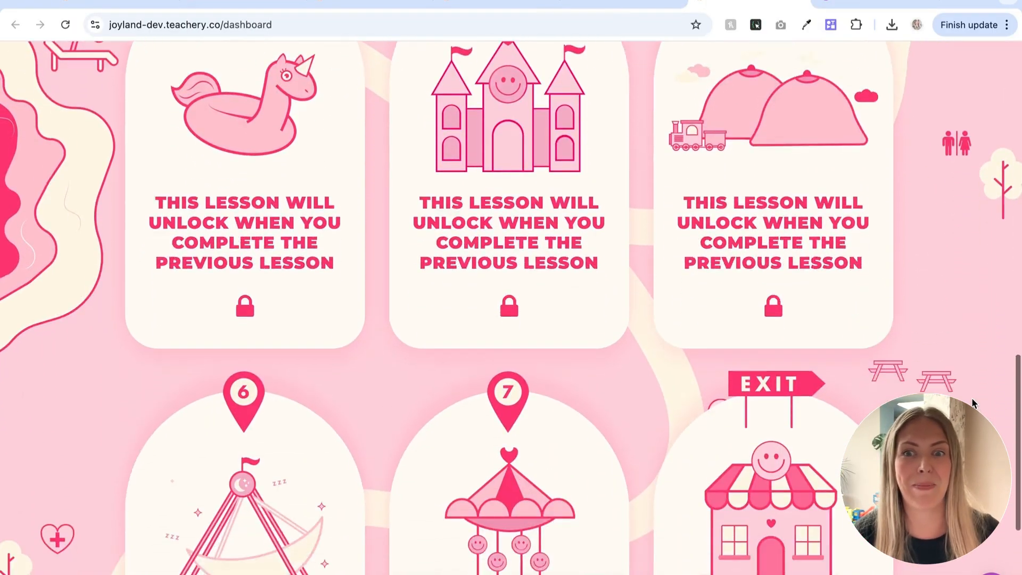
pyautogui.scroll(18, 957, 388)
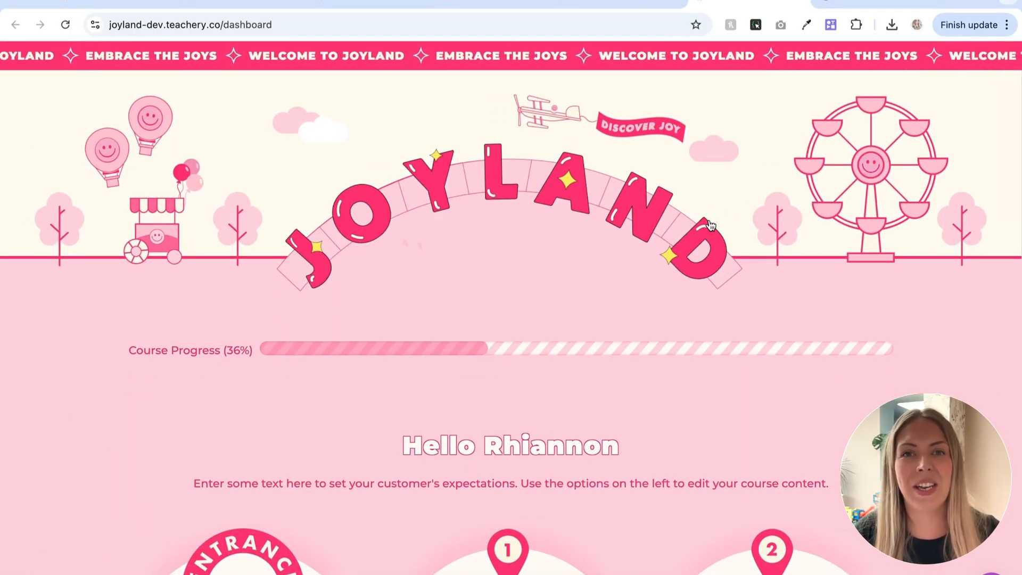
pyautogui.scroll(-1, 713, 223)
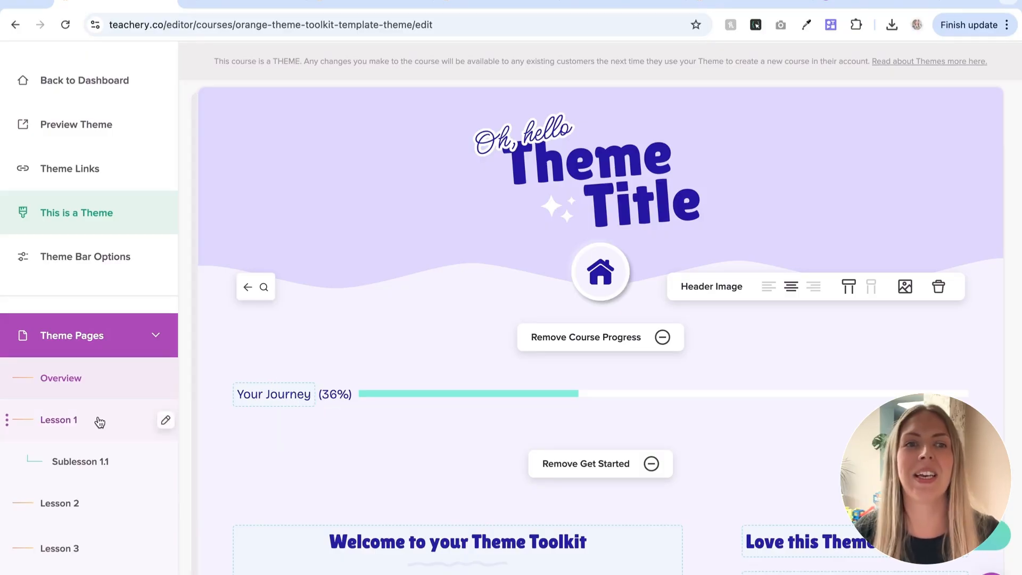
# Open the toolkit theme's custom CSS page from the theme editor and bring up the global styles code.
pyautogui.scroll(-5, 103, 365)
pyautogui.scroll(-3, 101, 373)
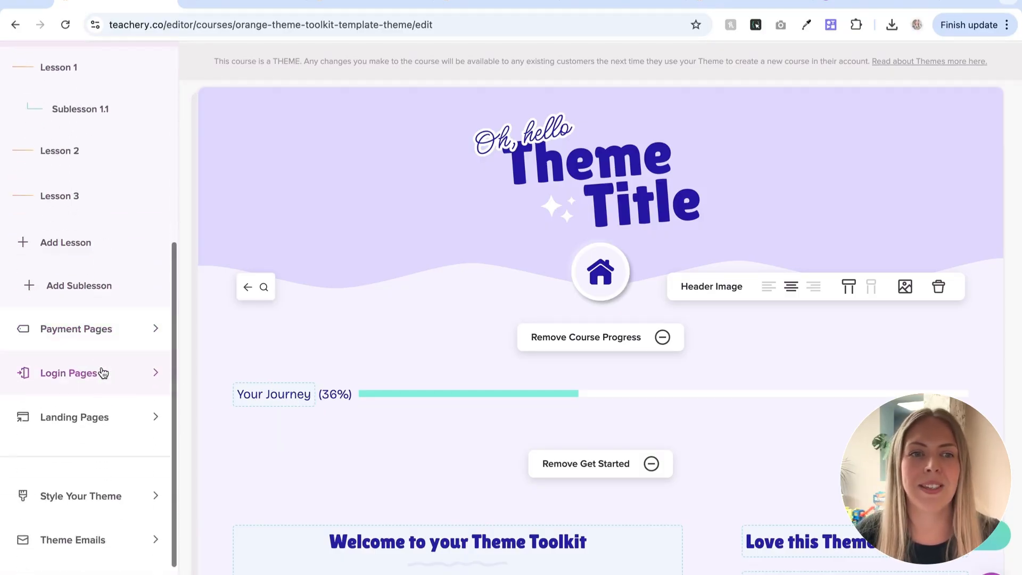
pyautogui.click(107, 408)
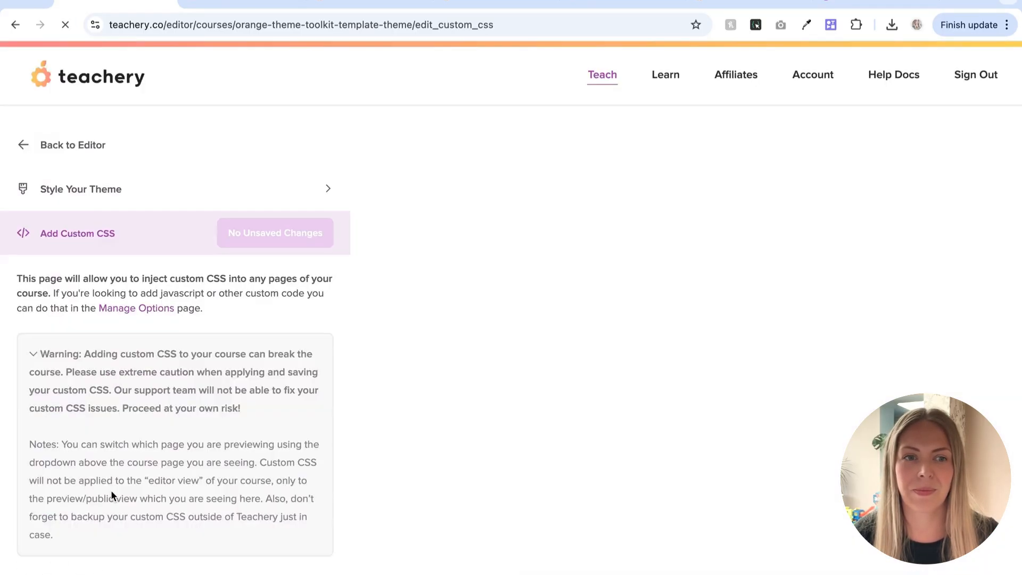
pyautogui.scroll(-6, 322, 397)
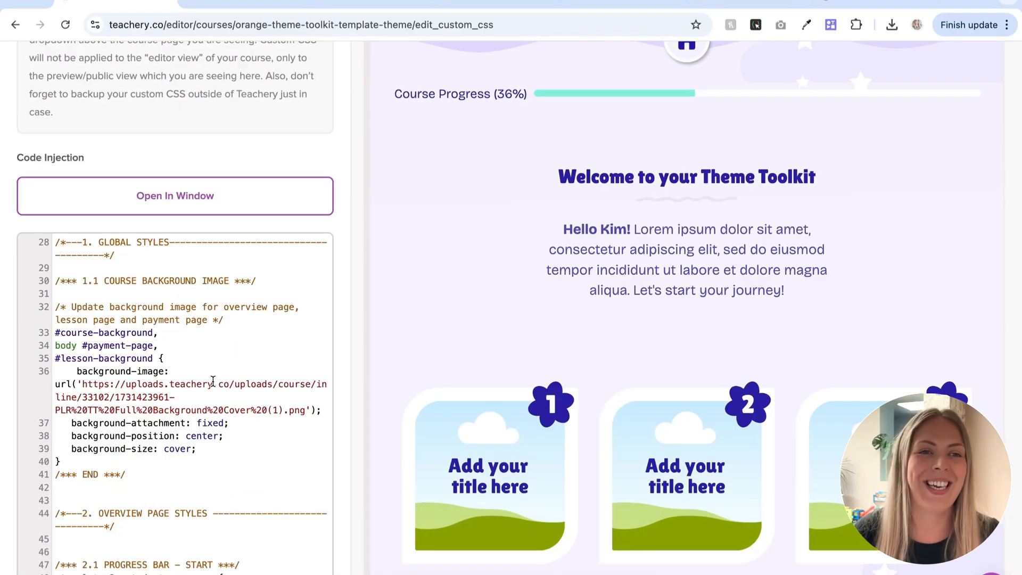
# Examine the 1.1 Course Background Image code, including its comment, page selectors and background-image URL, then return to the contents list.
pyautogui.moveTo(56, 282); pyautogui.dragTo(239, 475)
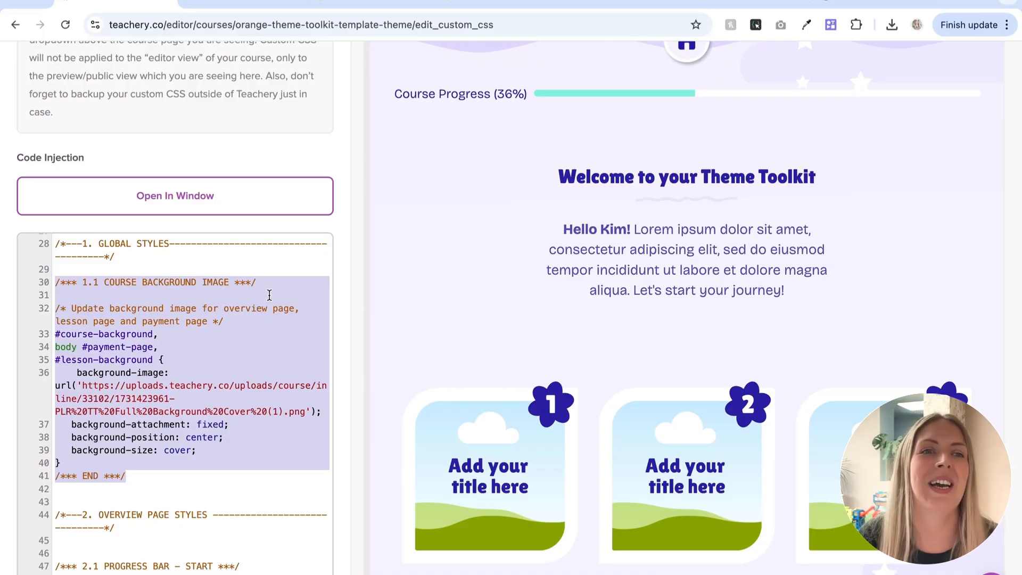
pyautogui.click(70, 309)
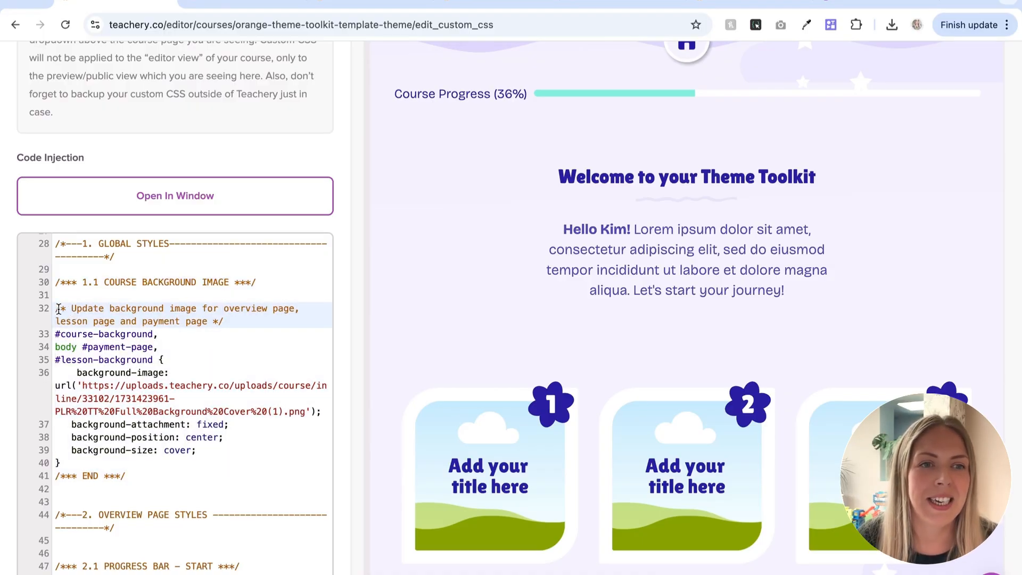
pyautogui.moveTo(57, 309); pyautogui.dragTo(235, 326)
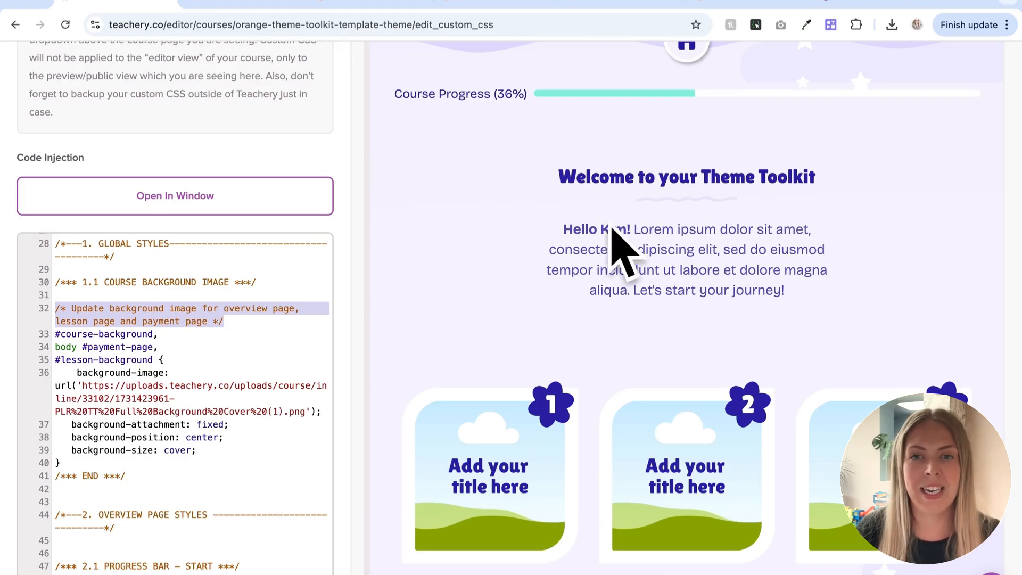
pyautogui.click(113, 321)
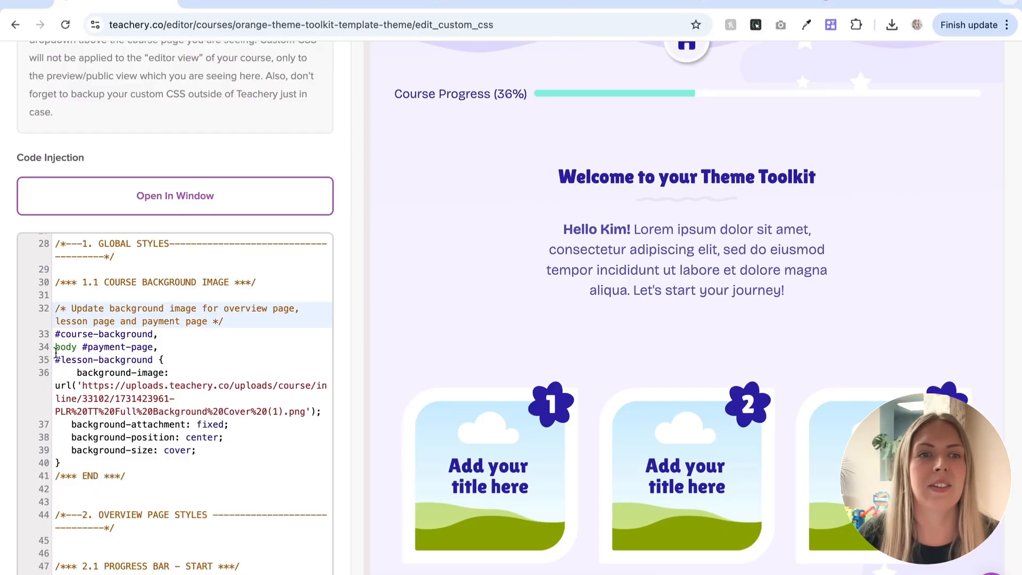
pyautogui.moveTo(53, 336); pyautogui.dragTo(160, 361)
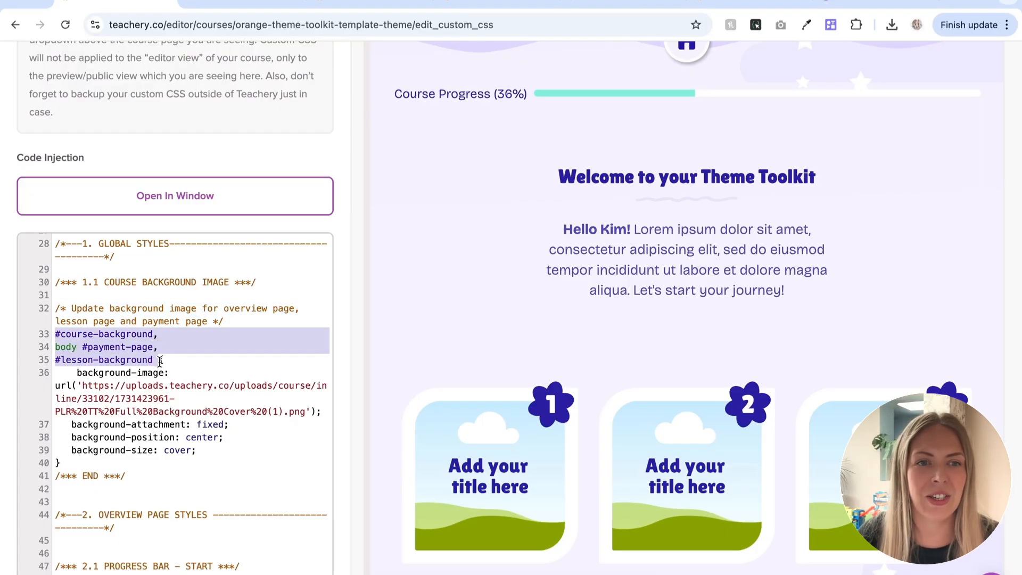
pyautogui.click(118, 398)
pyautogui.moveTo(78, 373); pyautogui.dragTo(323, 411)
pyautogui.click(265, 479)
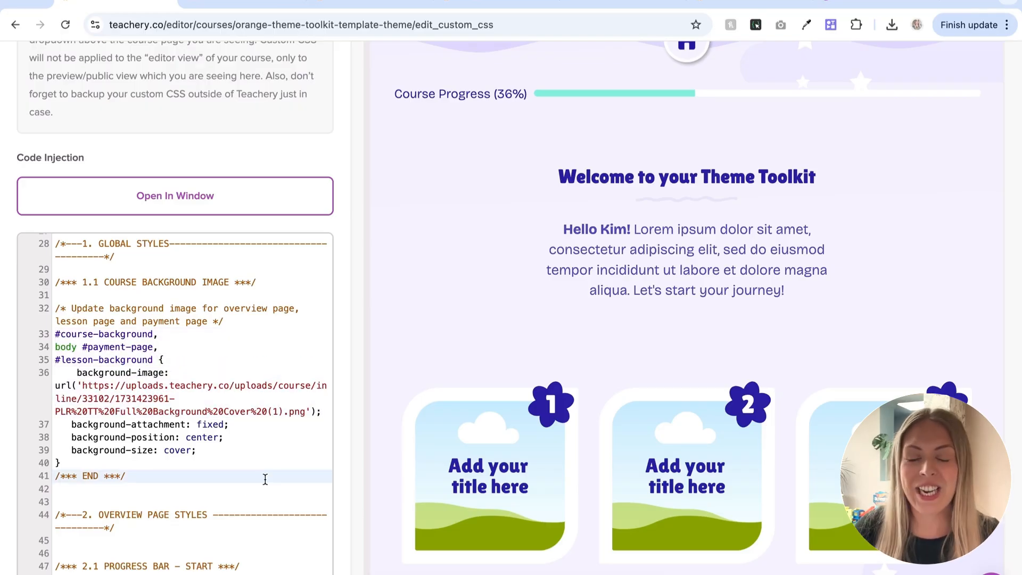
pyautogui.scroll(10, 263, 479)
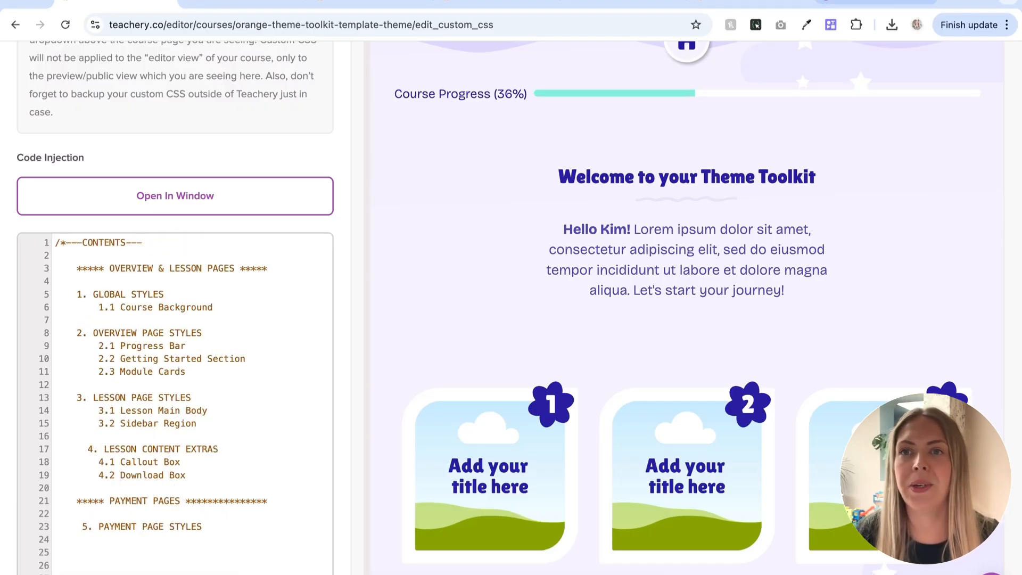
# Switch to the YouTube: Full Cover BG design in Canva and examine the Demo Example page from top to bottom.
pyautogui.click(876, 3)
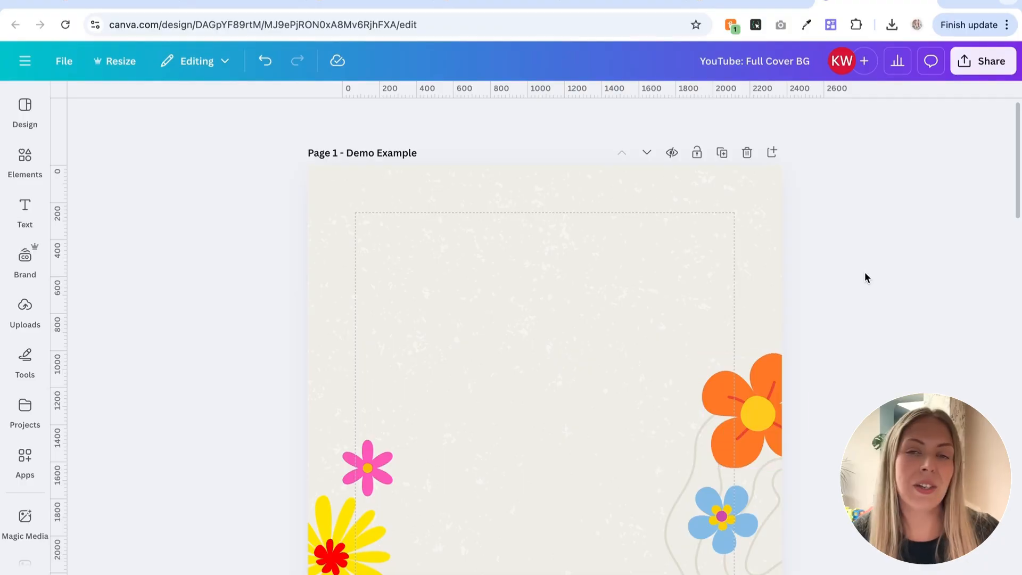
pyautogui.scroll(-1, 865, 273)
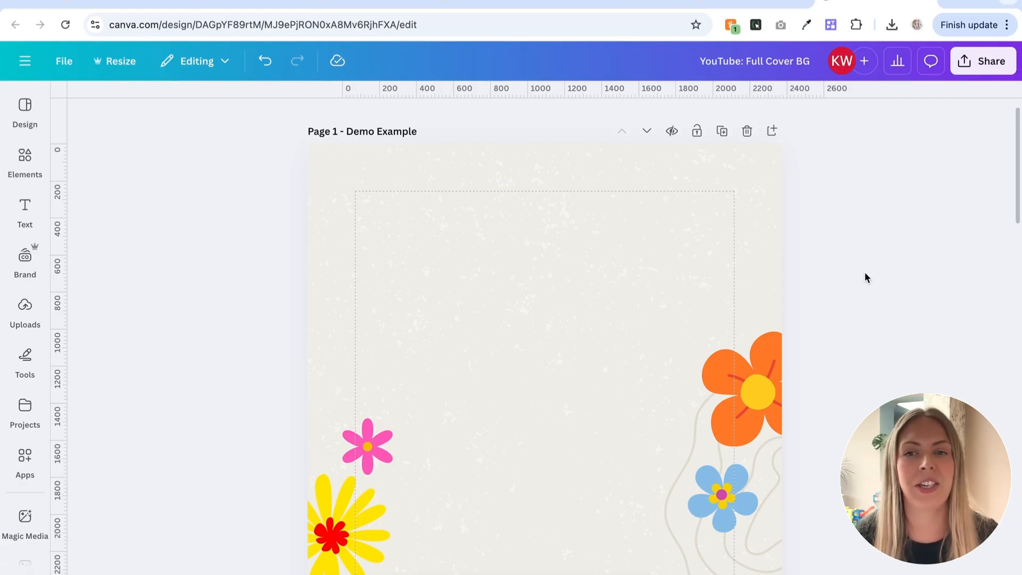
pyautogui.scroll(-5, 276, 258)
pyautogui.scroll(-2, 275, 257)
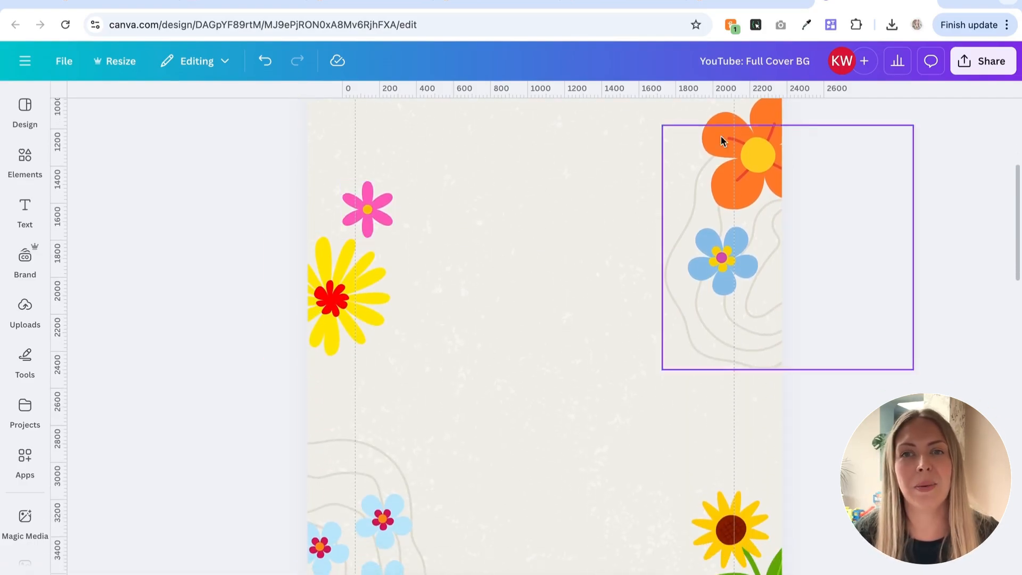
pyautogui.scroll(-2, 745, 352)
pyautogui.click(565, 306)
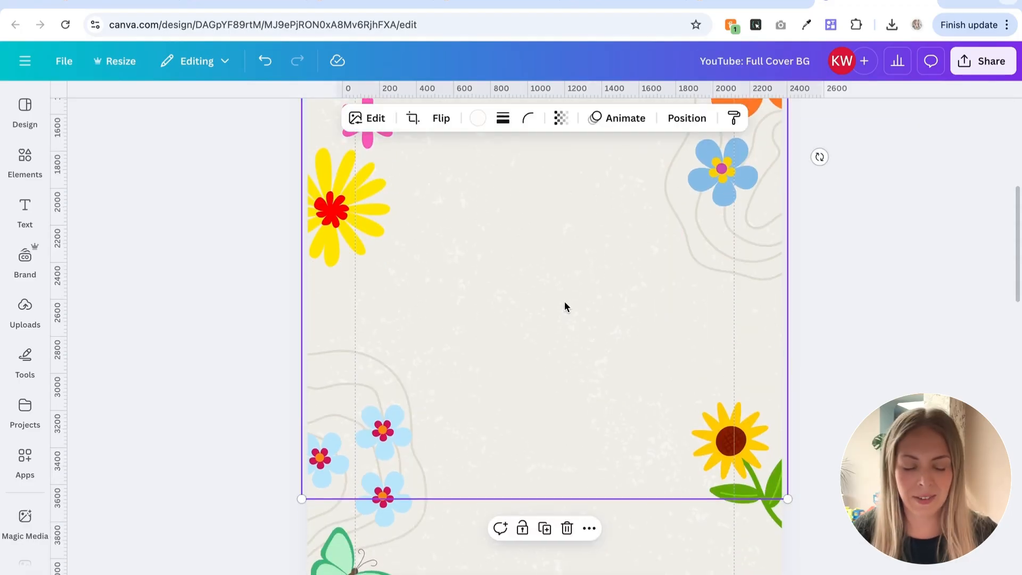
pyautogui.scroll(10, 565, 306)
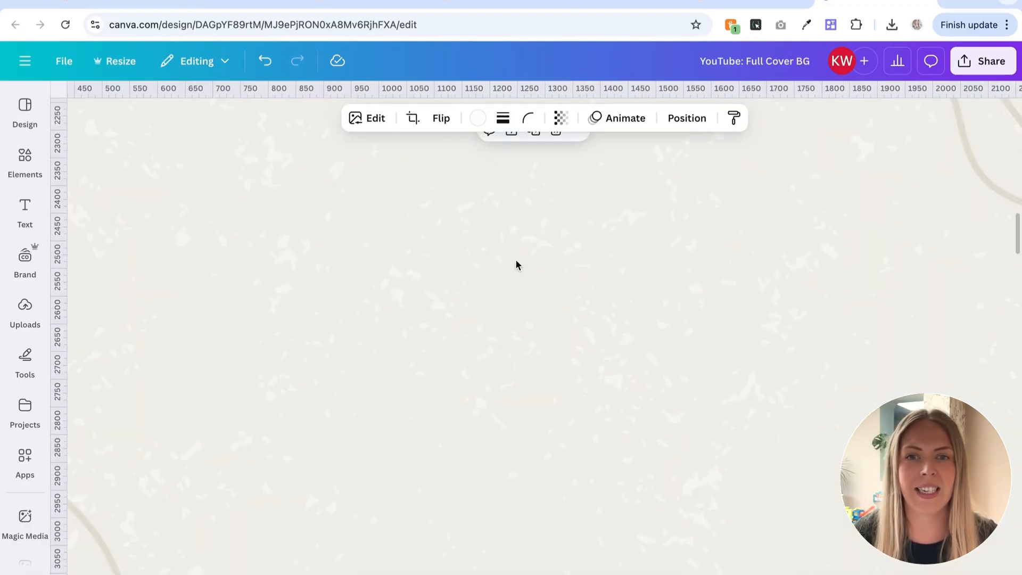
pyautogui.scroll(-8, 493, 343)
pyautogui.scroll(-3, 805, 390)
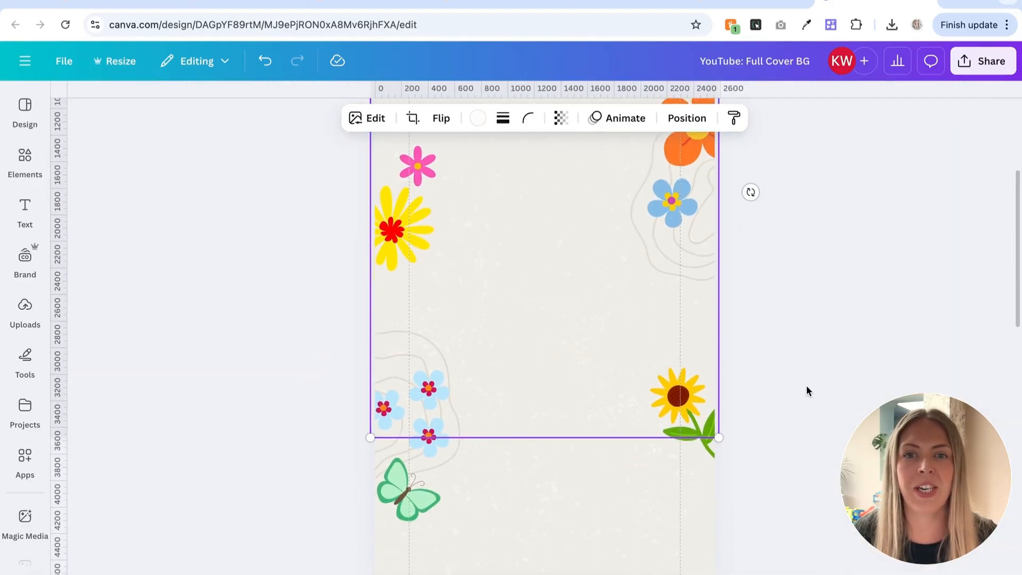
pyautogui.click(806, 385)
pyautogui.scroll(4, 811, 299)
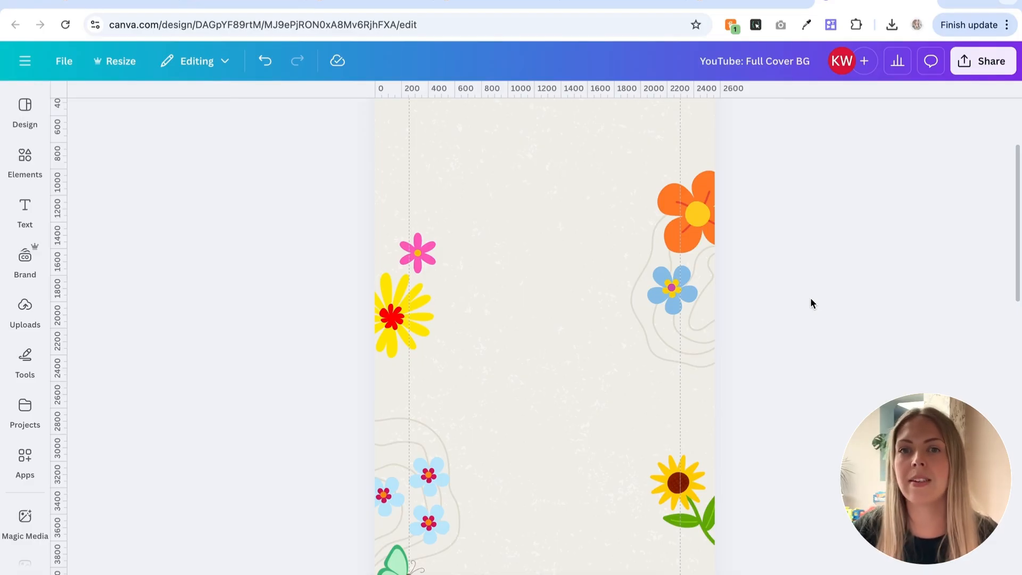
pyautogui.scroll(2, 812, 303)
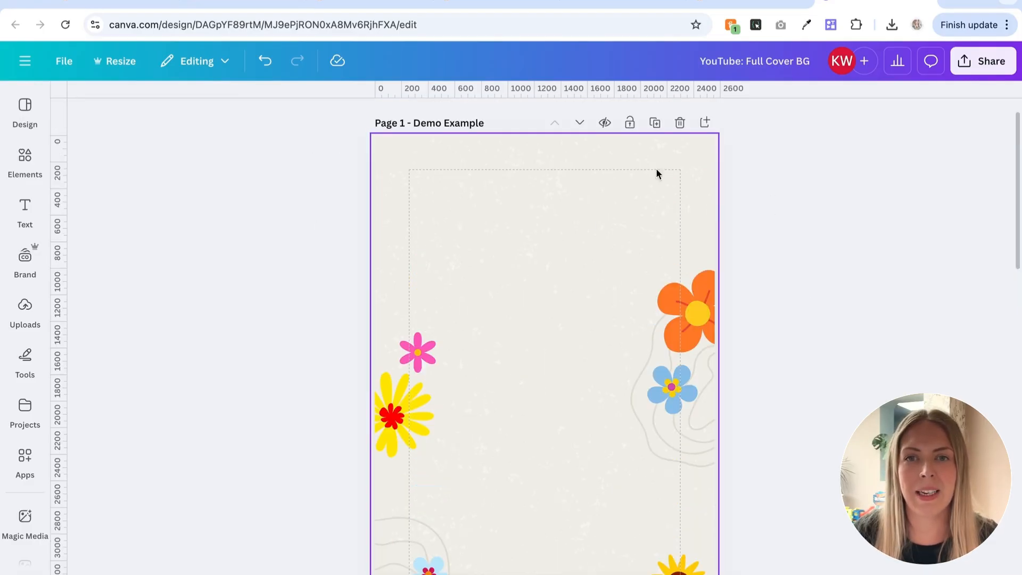
pyautogui.scroll(-5, 554, 287)
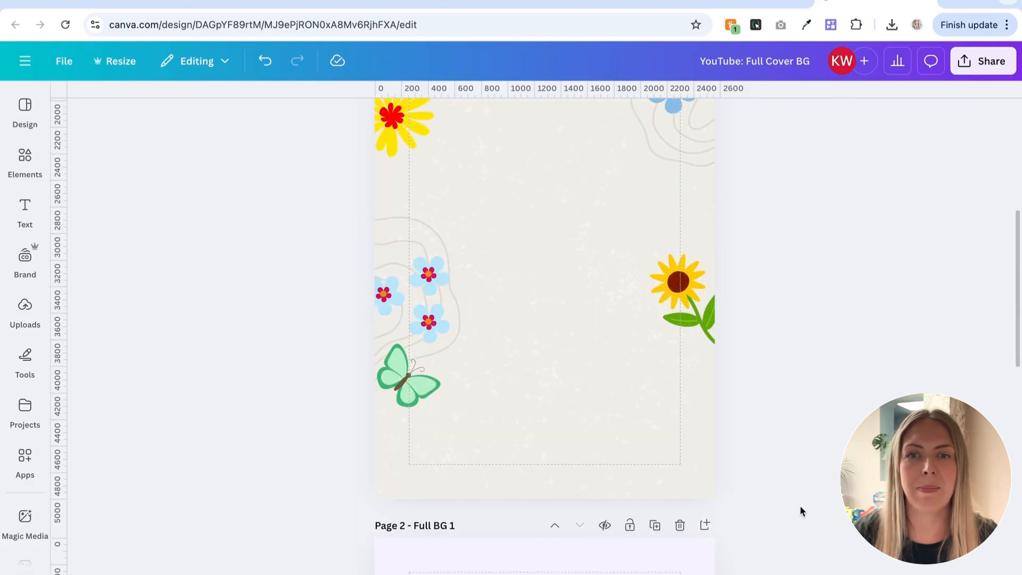
# Move the orange flower back over the page's right edge, above the blue flower, on the Demo Example page.
pyautogui.scroll(4, 389, 351)
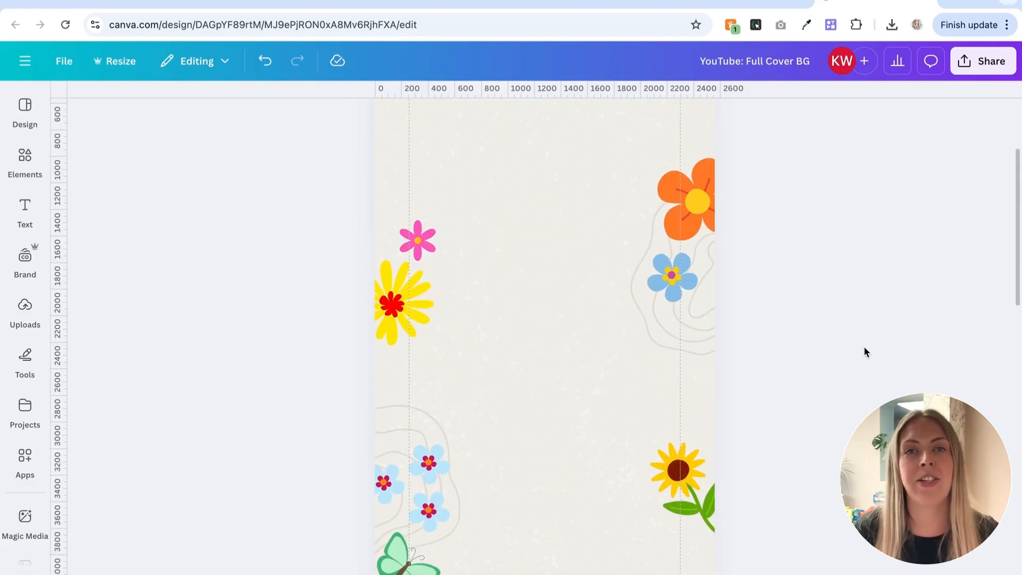
pyautogui.scroll(3, 855, 351)
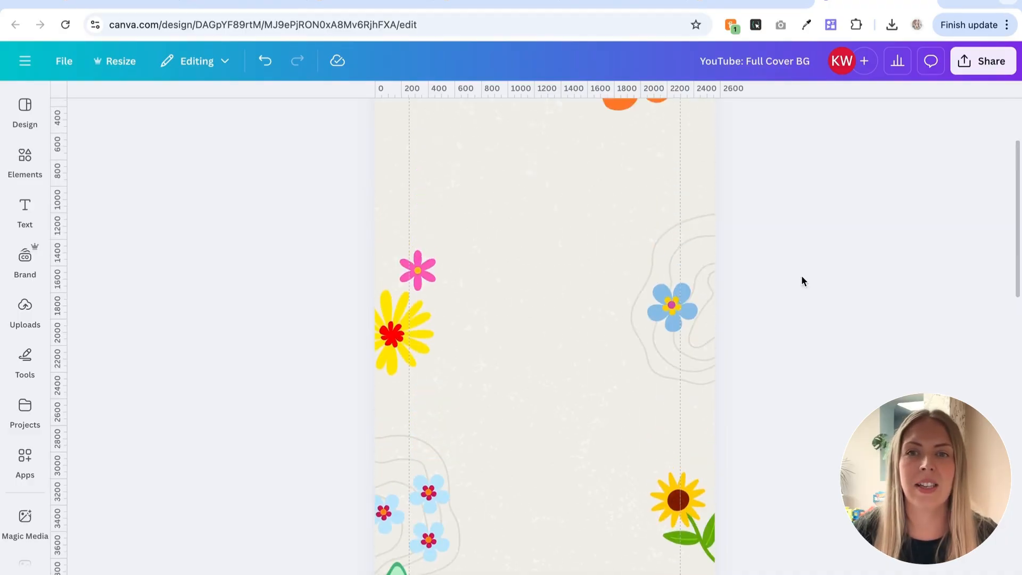
pyautogui.scroll(2, 800, 276)
pyautogui.moveTo(636, 173); pyautogui.dragTo(694, 322)
pyautogui.click(794, 351)
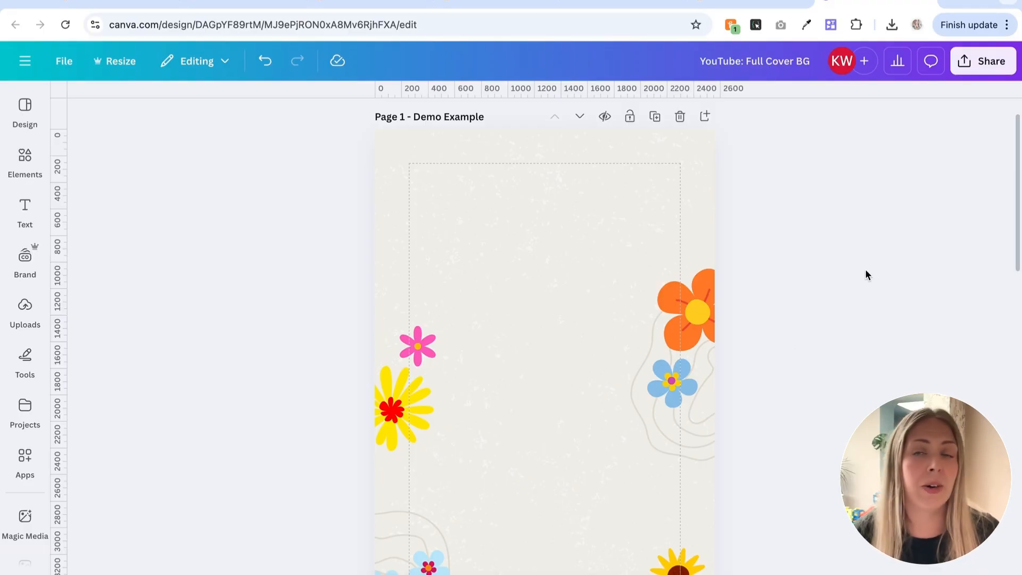
# Download only page 1, Demo Example, of the design as a PNG.
pyautogui.click(980, 63)
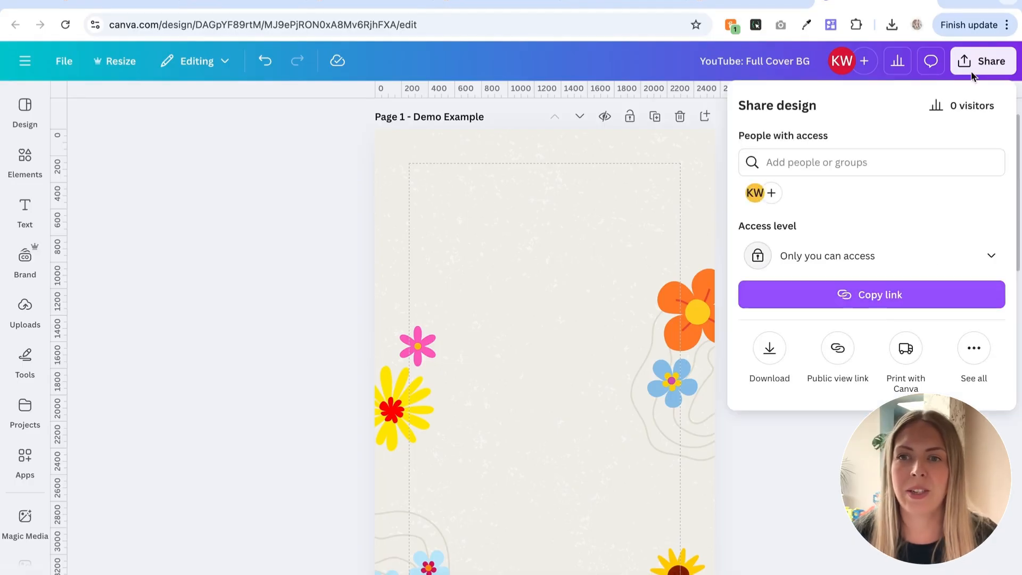
pyautogui.click(770, 351)
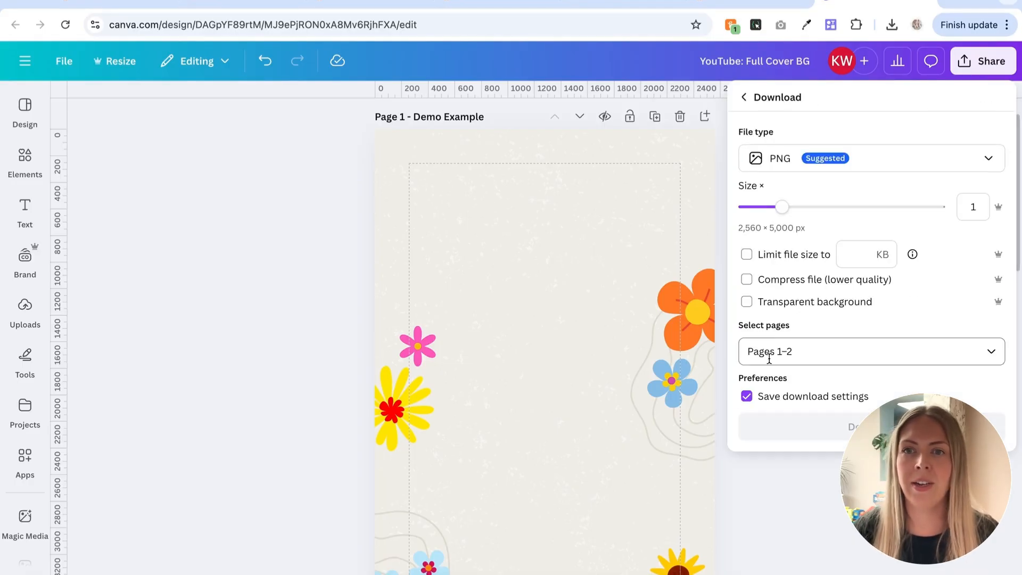
pyautogui.click(986, 353)
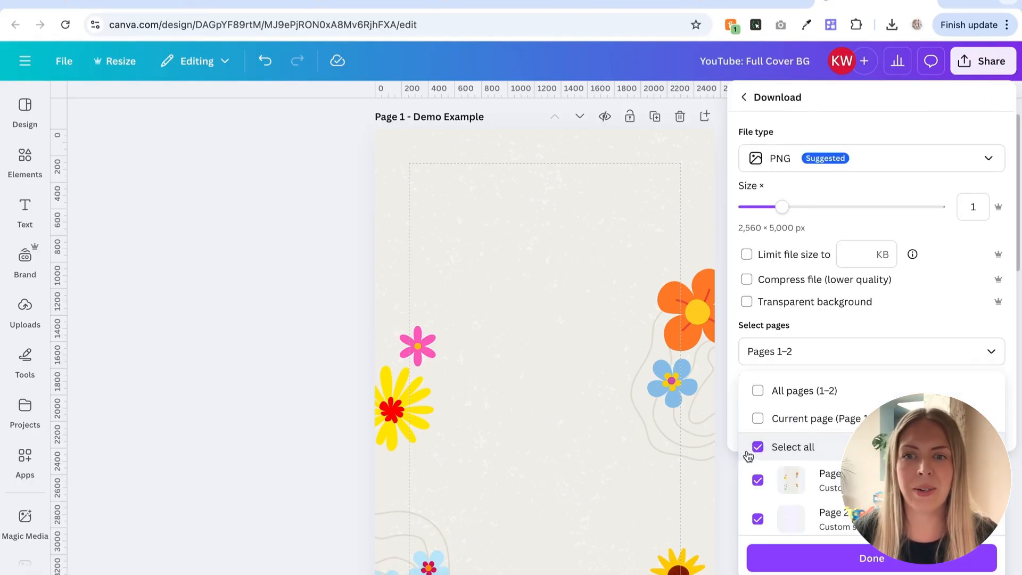
pyautogui.click(758, 517)
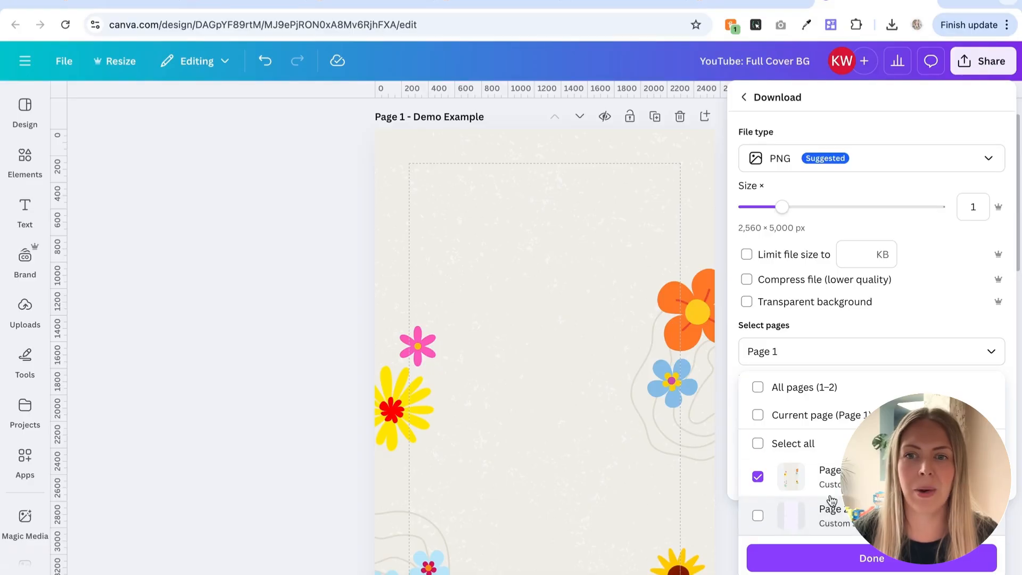
pyautogui.click(831, 564)
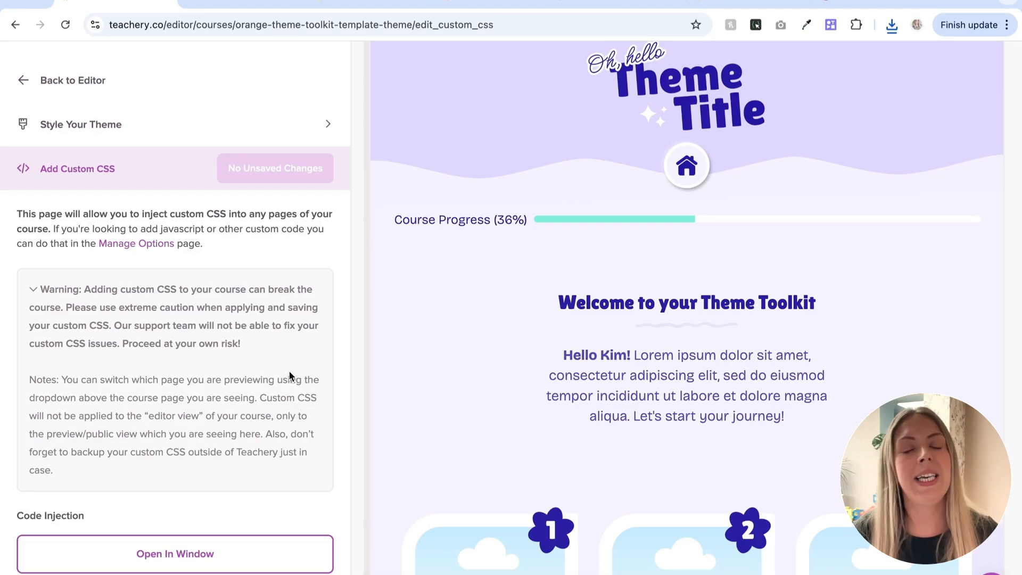
# Switch to the toolkit theme's custom CSS in Teachery and highlight the background-image URL in section 1.1 Course Background Image.
pyautogui.scroll(-4, 287, 426)
pyautogui.scroll(-3, 328, 479)
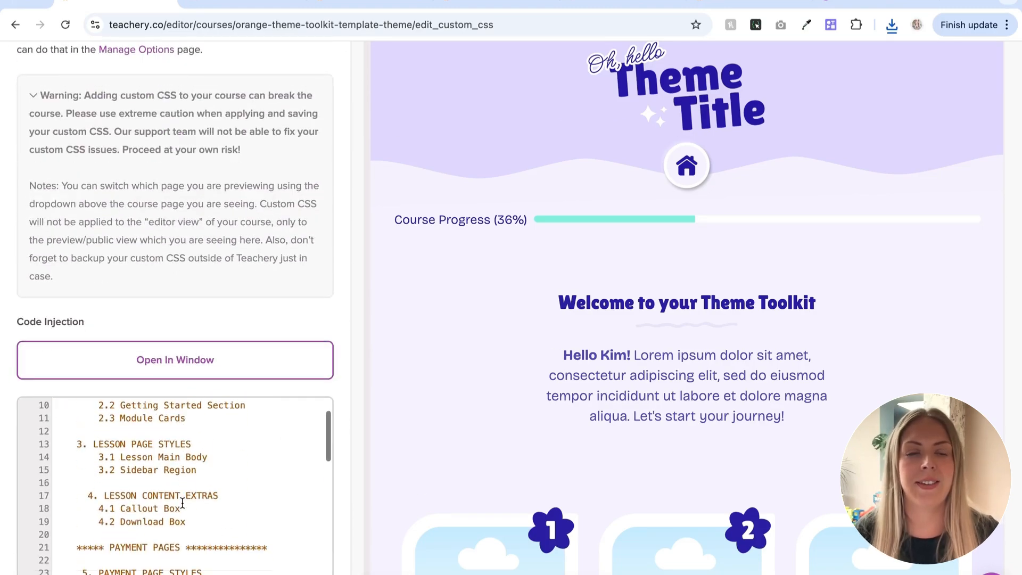
pyautogui.scroll(-5, 328, 479)
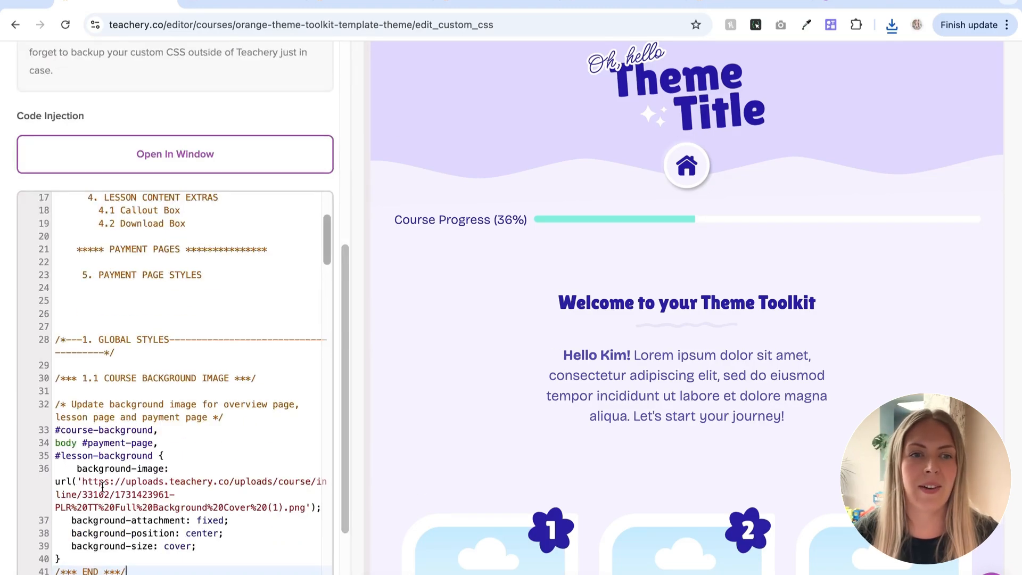
pyautogui.moveTo(85, 486); pyautogui.dragTo(305, 504)
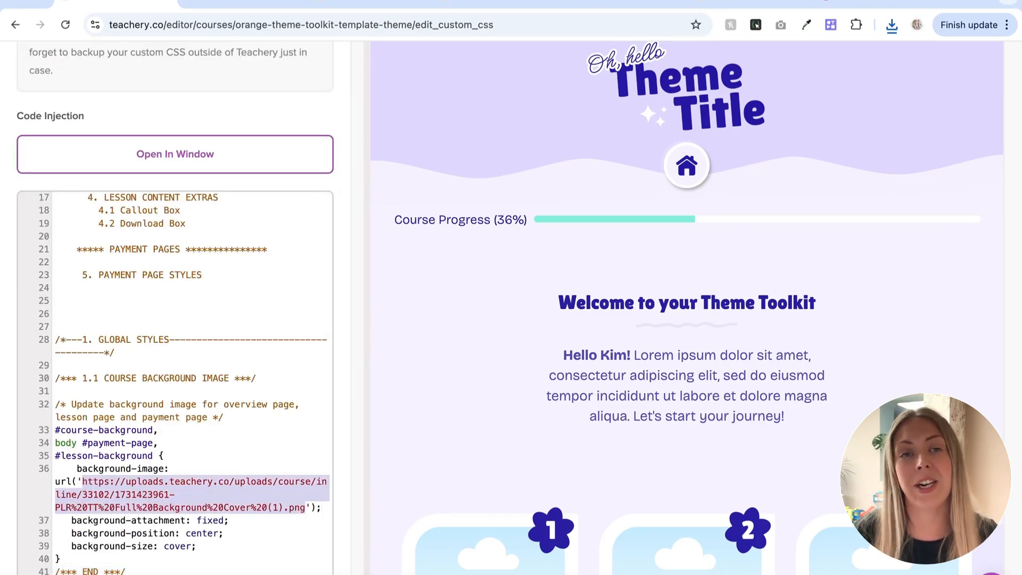
# Return to the theme editor's Overview page and add a blank line below the welcome paragraph.
pyautogui.scroll(5, 301, 342)
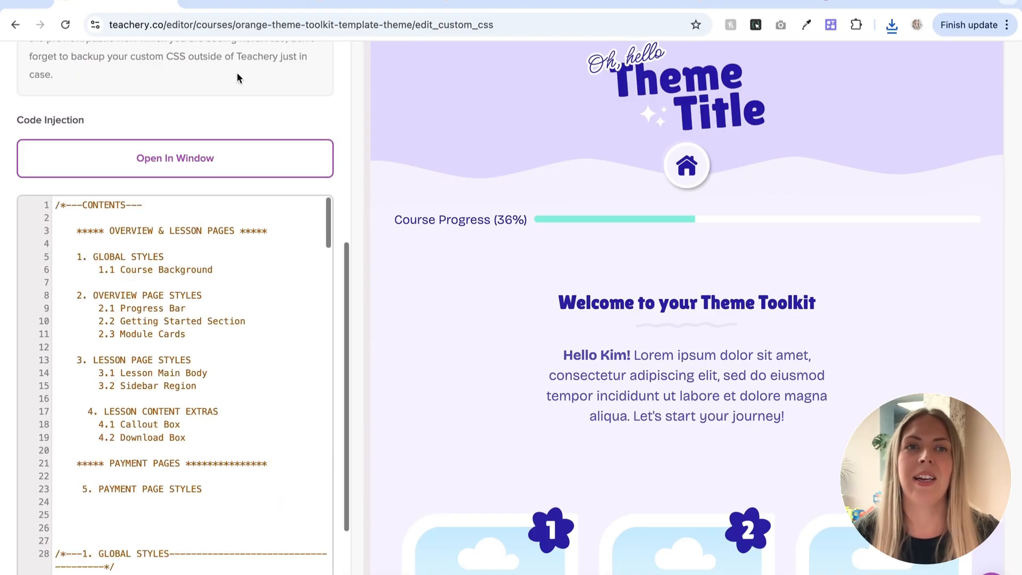
pyautogui.scroll(10, 237, 75)
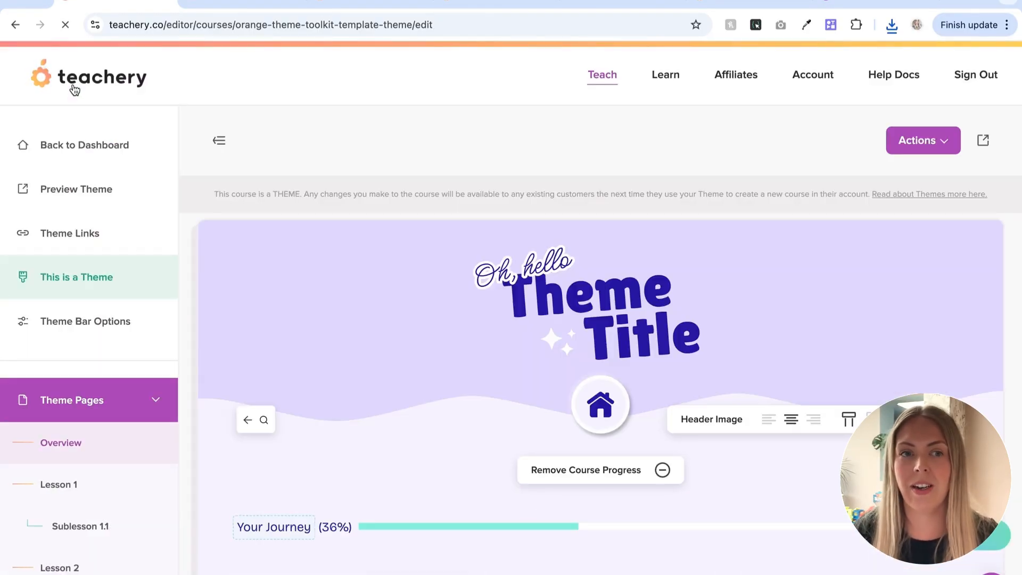
pyautogui.scroll(-7, 159, 287)
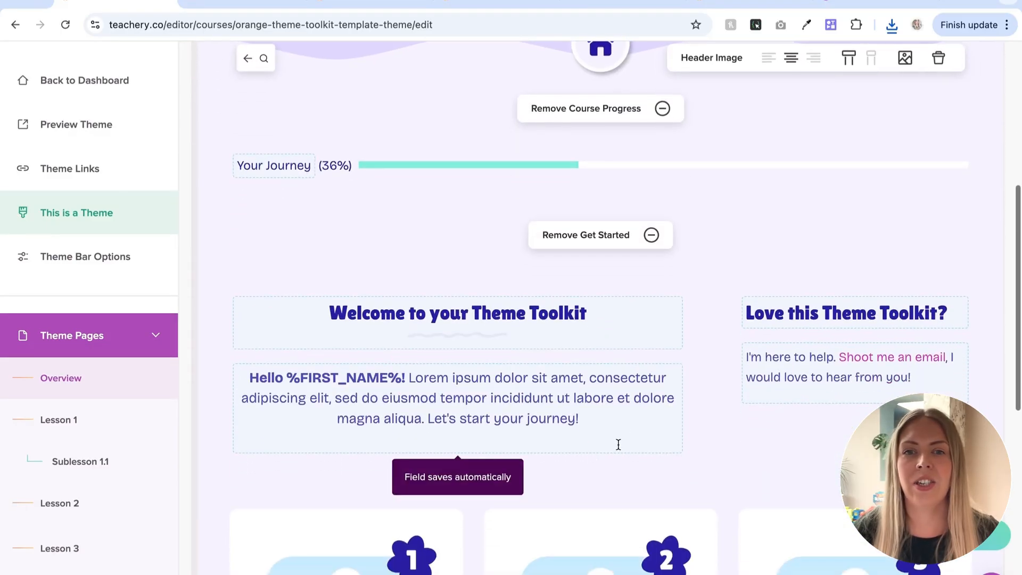
pyautogui.click(480, 452)
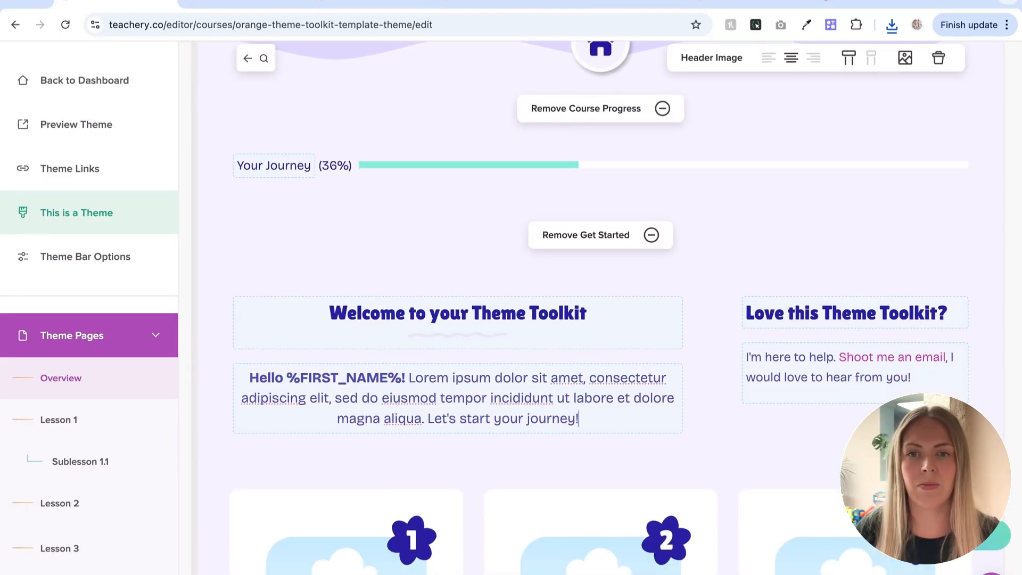
pyautogui.press('Return')
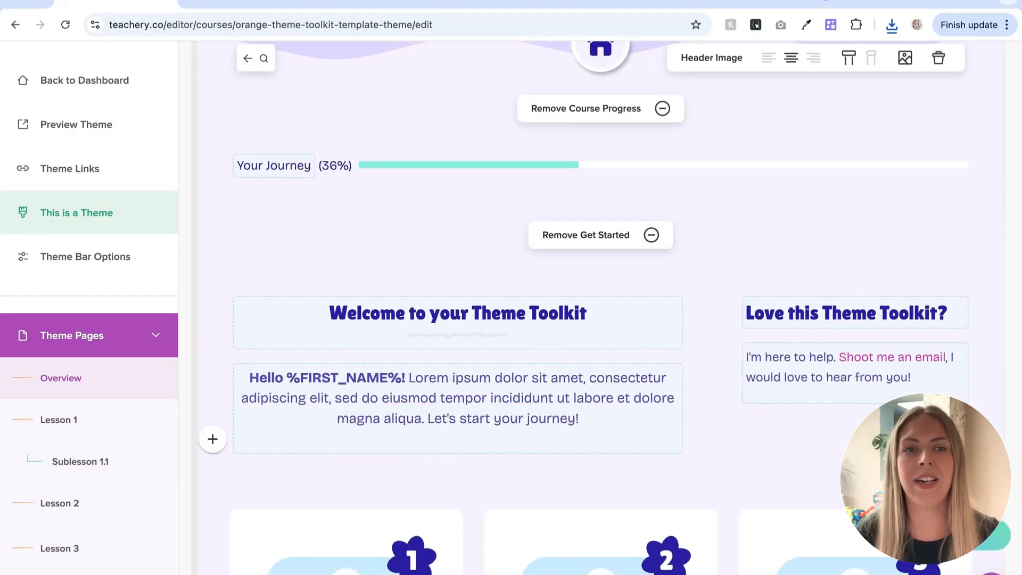
# Insert the image Demo Example (2).png from Downloads on the blank line below the welcome paragraph.
pyautogui.click(213, 439)
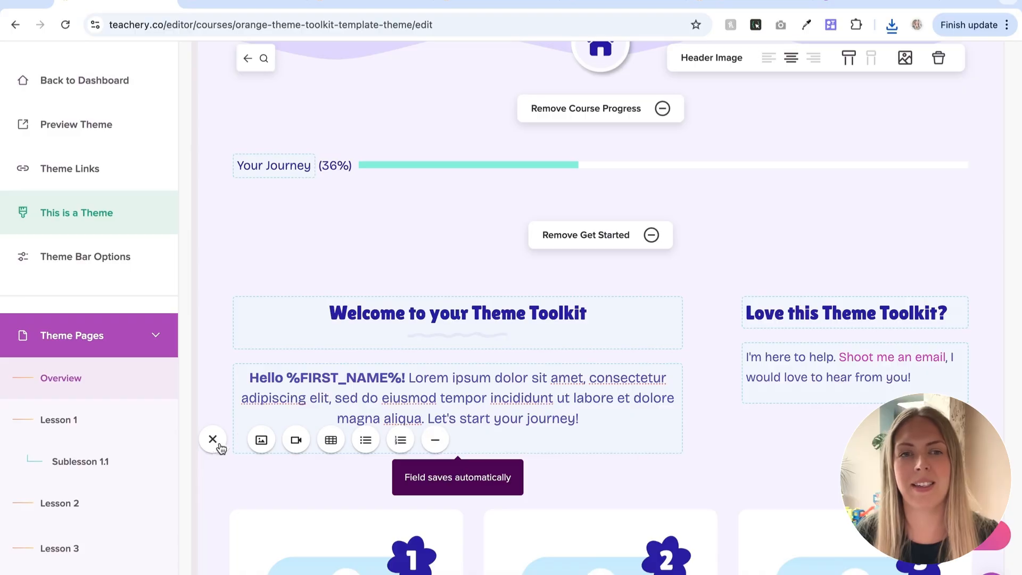
pyautogui.click(261, 440)
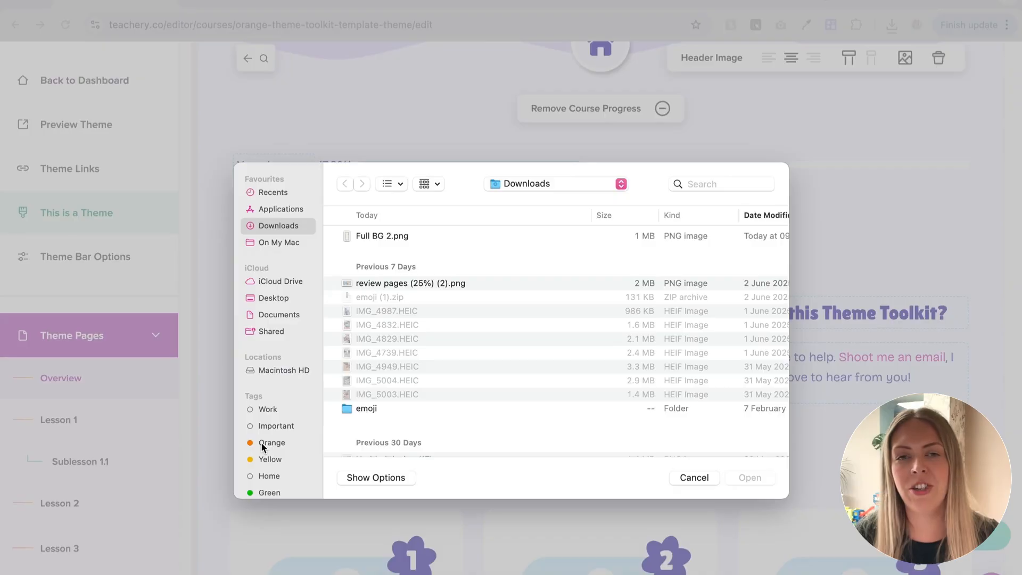
pyautogui.click(376, 240)
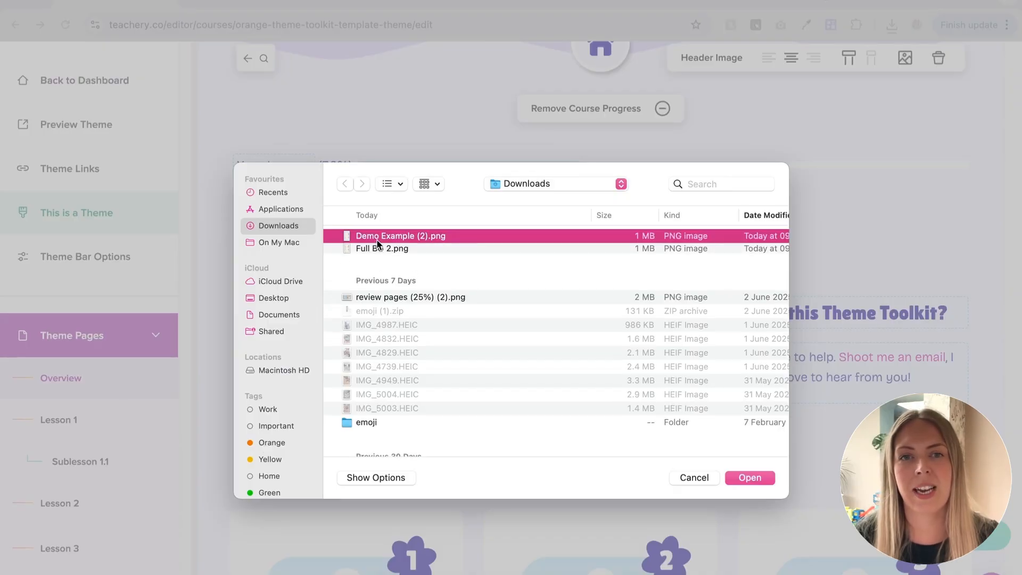
pyautogui.click(750, 478)
pyautogui.scroll(-4, 753, 483)
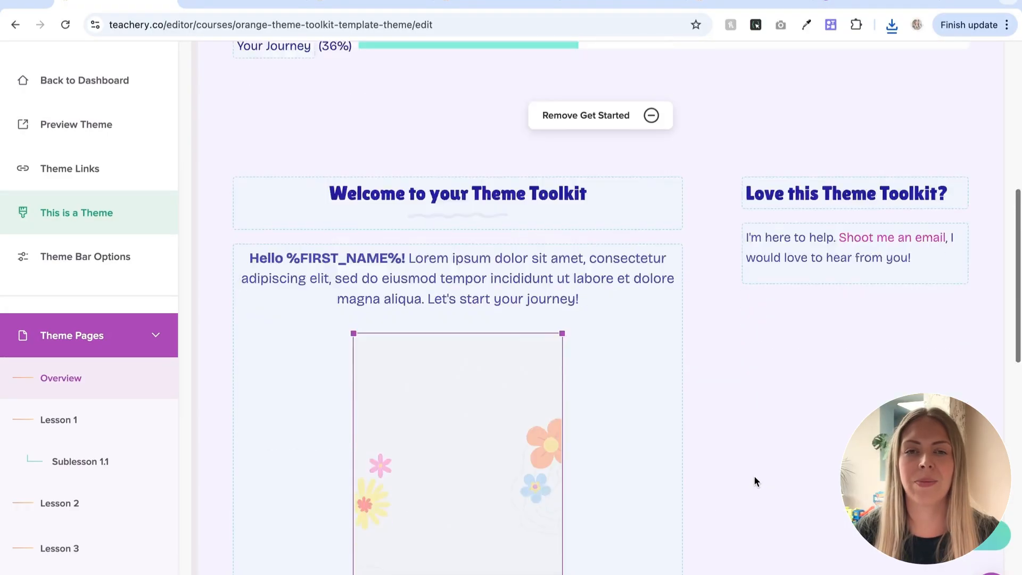
pyautogui.scroll(-2, 753, 475)
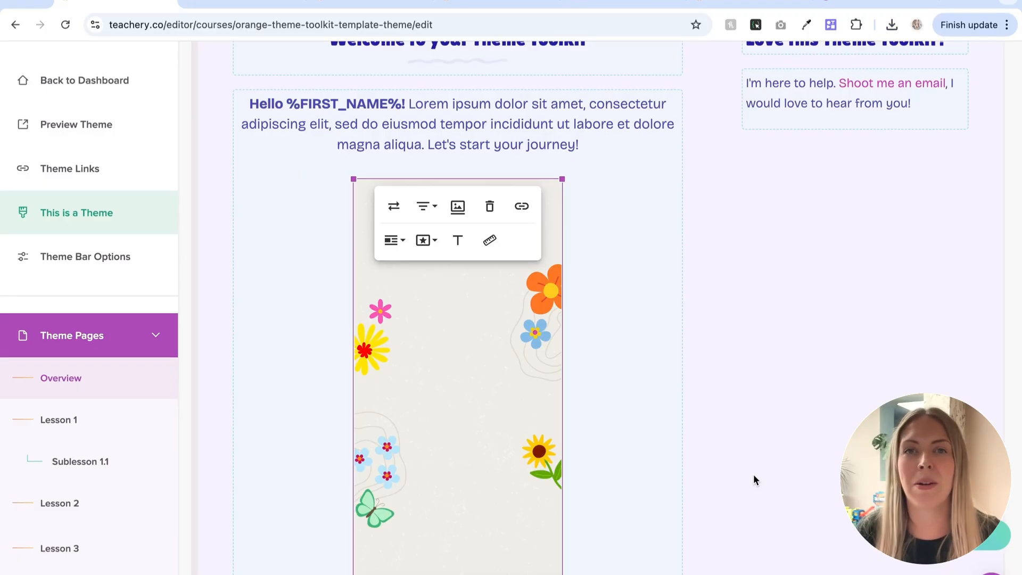
# Bring up the uploaded background image's replacement URL and copy the complete link.
pyautogui.click(617, 381)
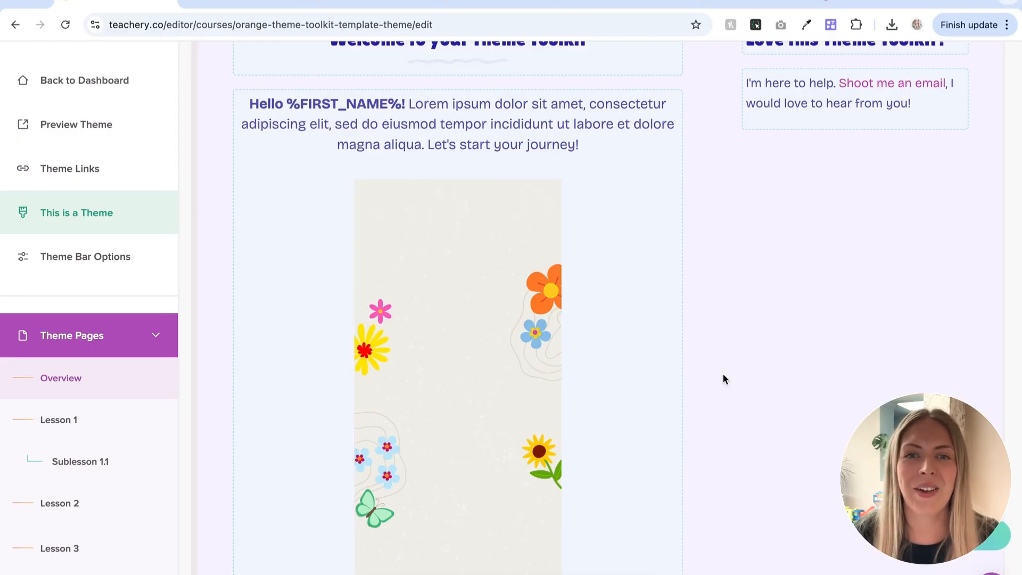
pyautogui.click(430, 260)
pyautogui.scroll(-2, 474, 337)
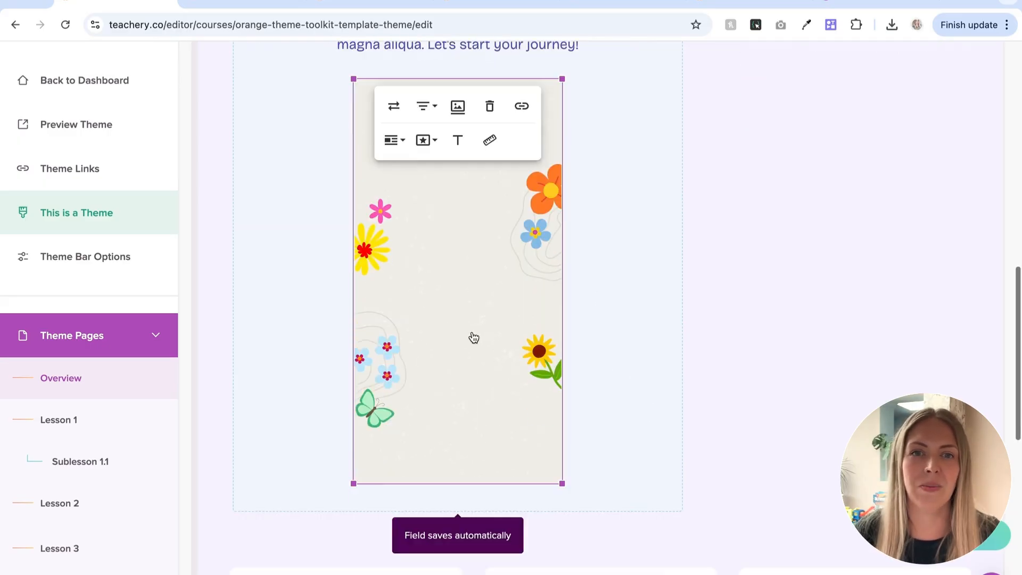
pyautogui.click(395, 107)
pyautogui.scroll(-4, 714, 367)
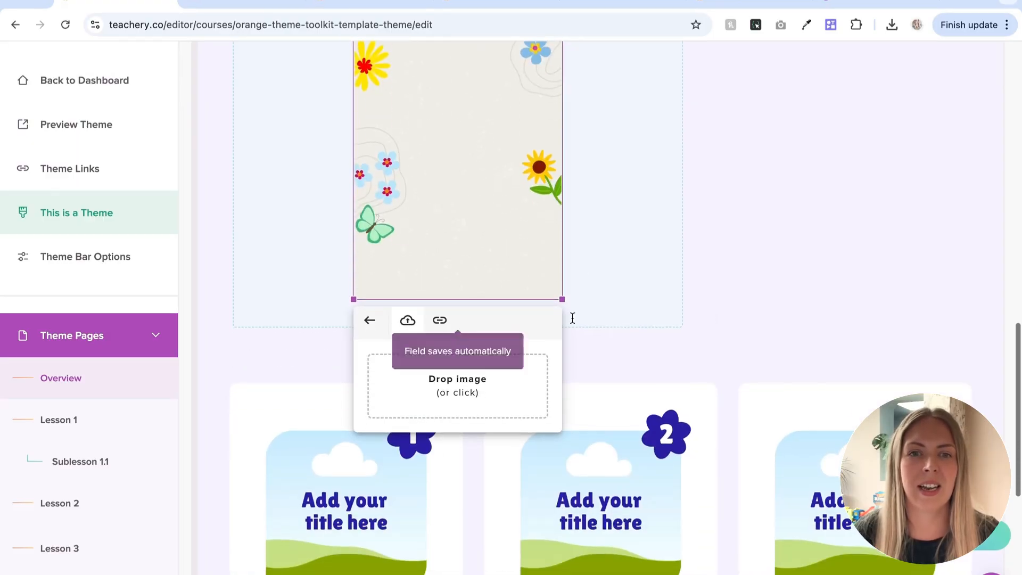
pyautogui.click(440, 321)
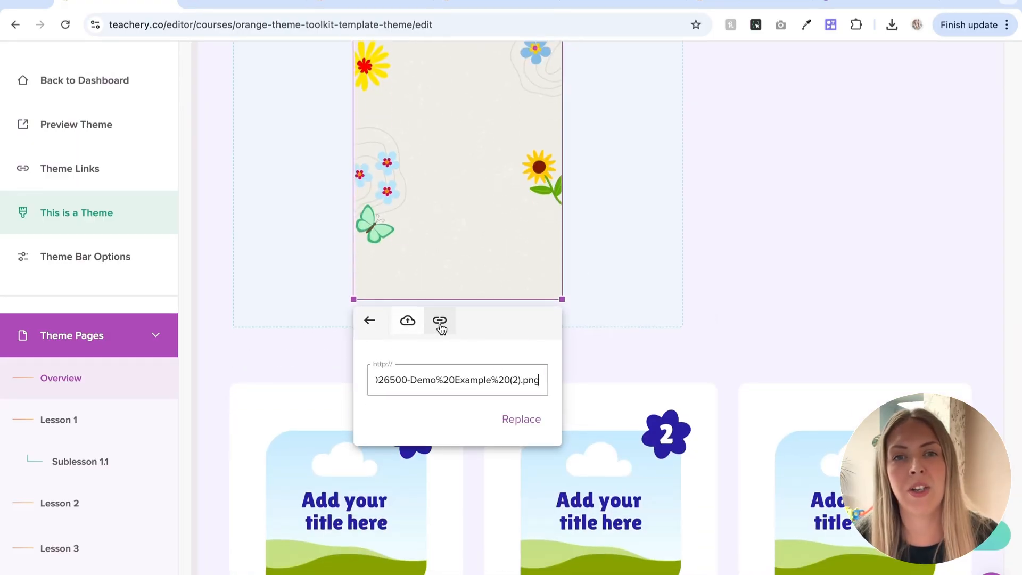
pyautogui.moveTo(492, 379); pyautogui.dragTo(324, 382)
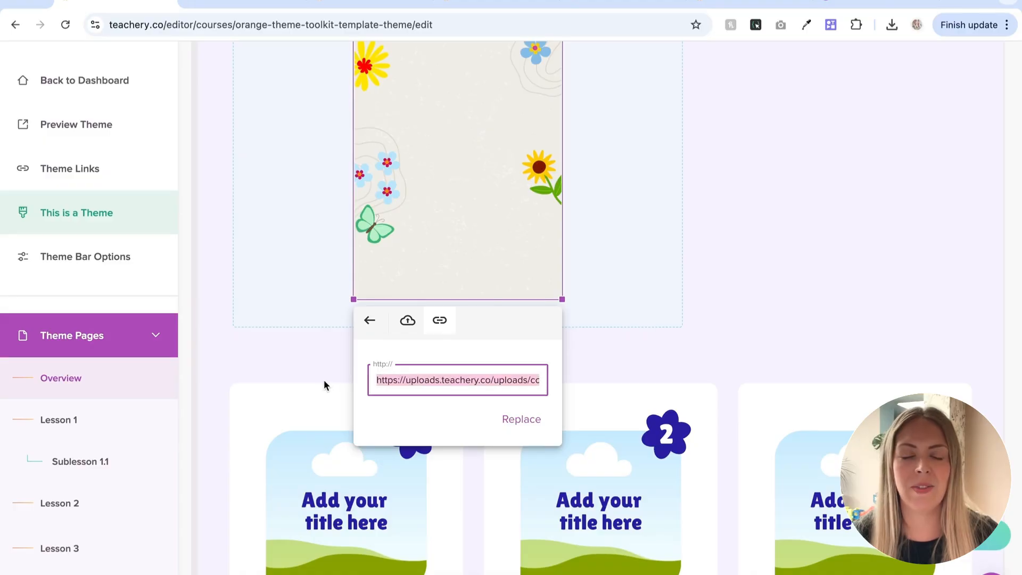
pyautogui.click(412, 374)
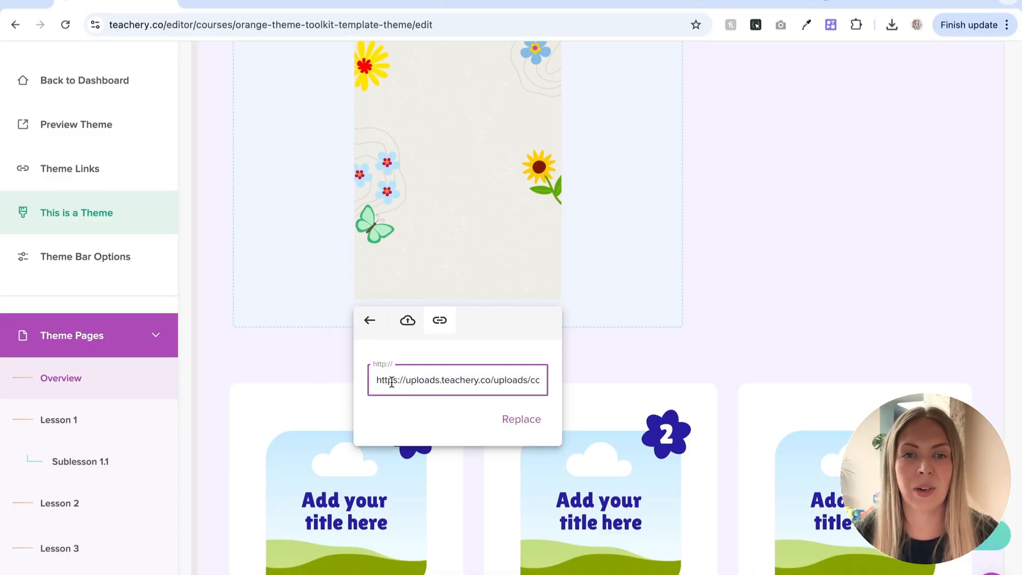
pyautogui.tripleClick(391, 381)
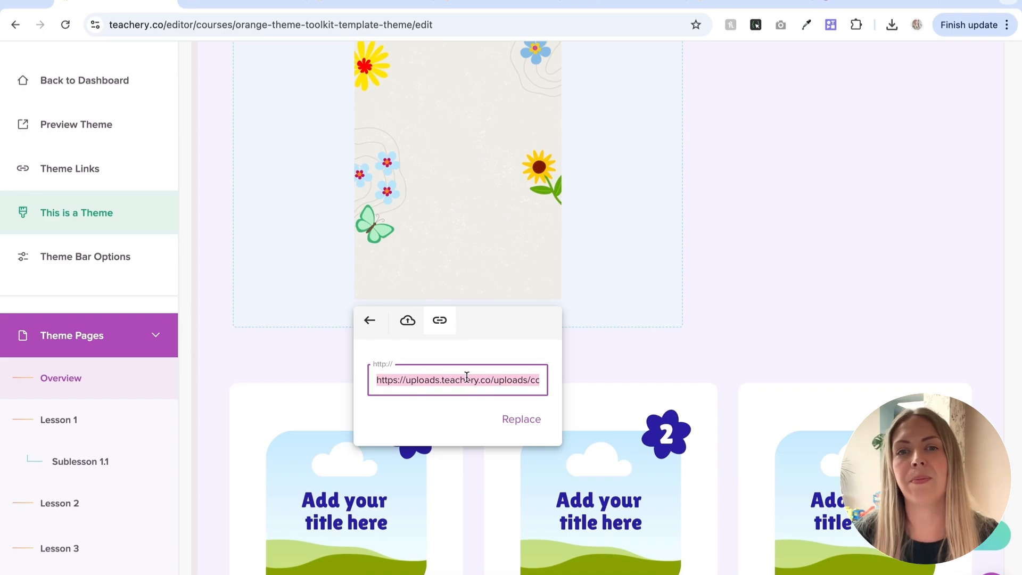
# Delete the uploaded image and the leftover blank line from the welcome text, leaving only the original paragraph.
pyautogui.click(593, 255)
pyautogui.scroll(2, 592, 259)
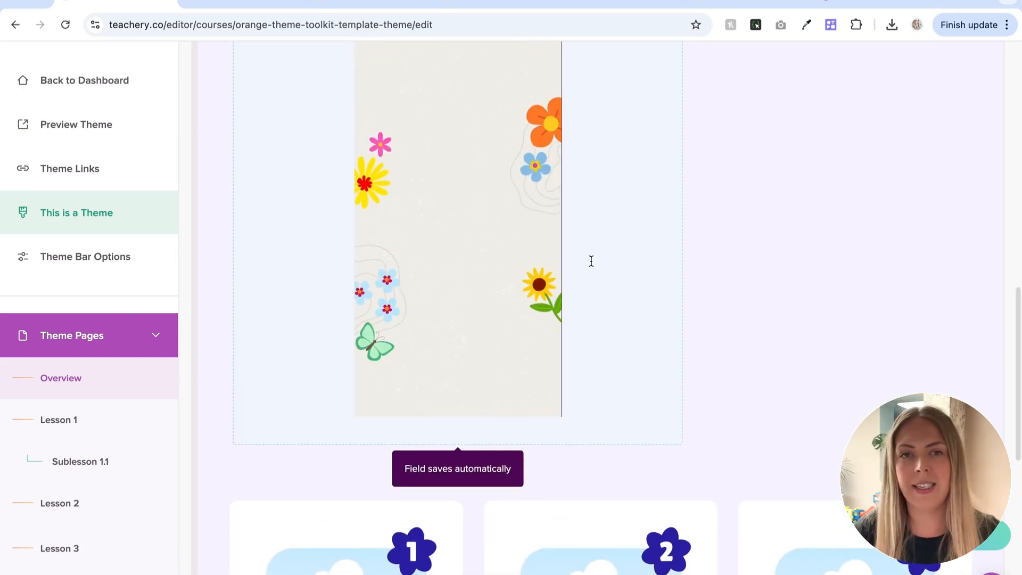
pyautogui.press('BackSpace')
pyautogui.scroll(10, 589, 260)
pyautogui.scroll(-5, 590, 266)
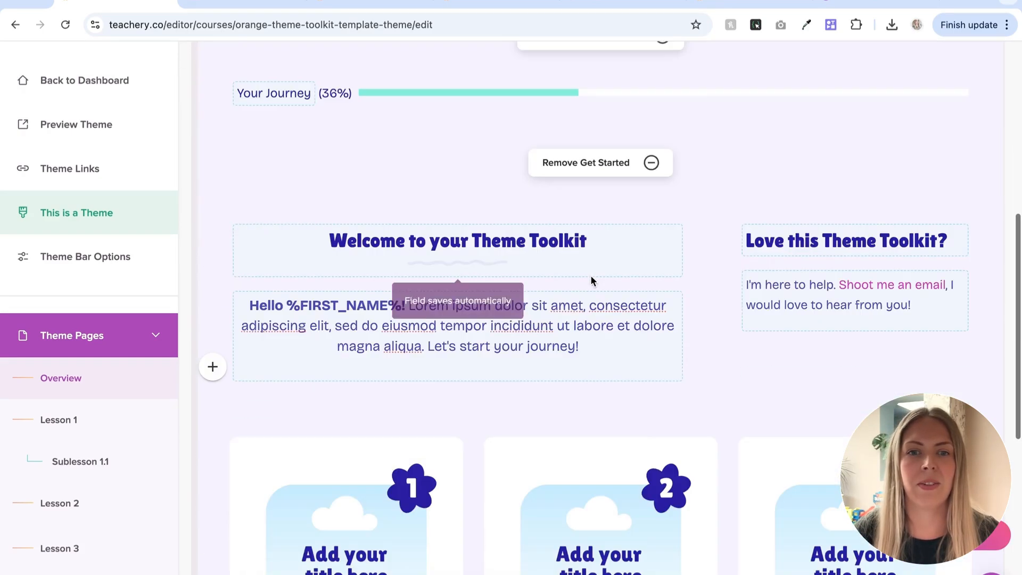
pyautogui.press('BackSpace')
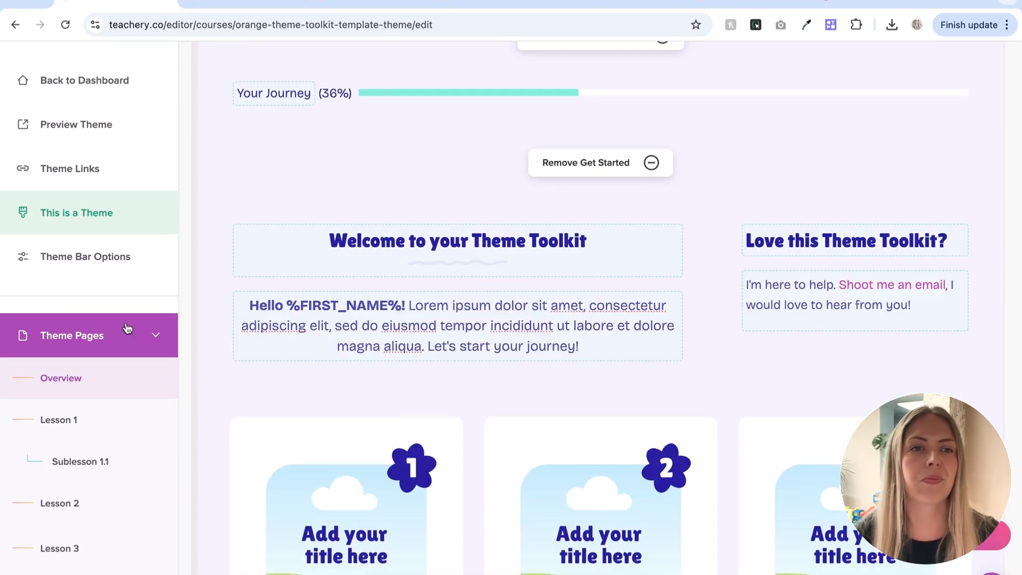
# Open the theme's custom CSS page and bring up the 1.1 Course Background Image code.
pyautogui.scroll(-8, 112, 370)
pyautogui.click(96, 422)
pyautogui.scroll(-5, 97, 421)
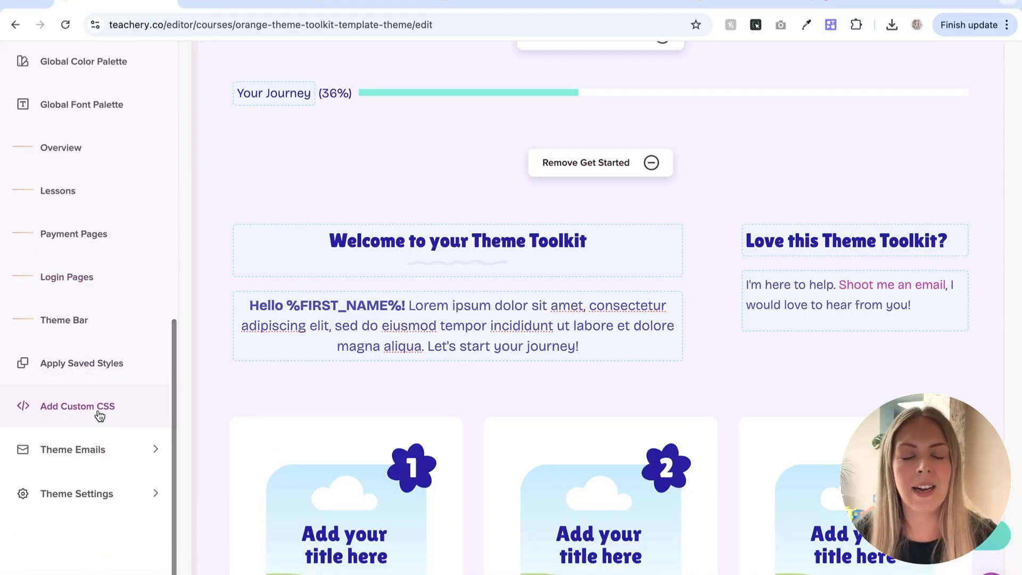
pyautogui.click(99, 415)
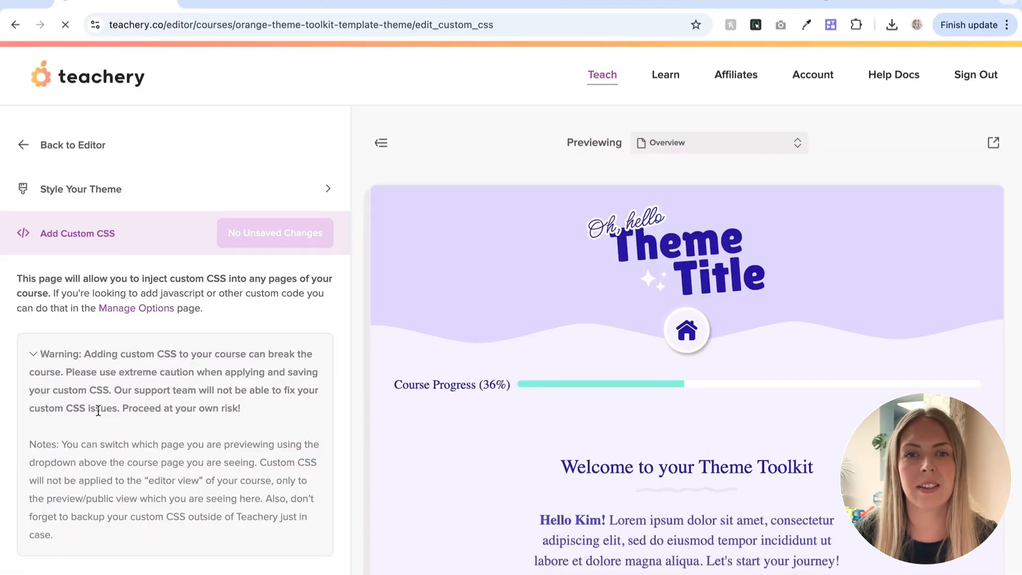
pyautogui.scroll(-3, 251, 340)
pyautogui.scroll(-15, 251, 339)
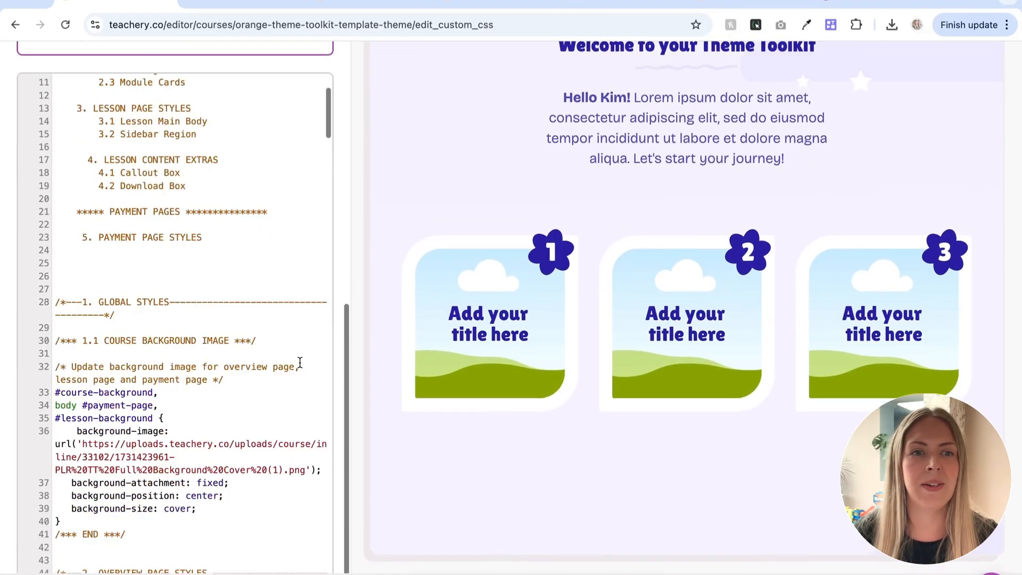
pyautogui.scroll(-1, 284, 374)
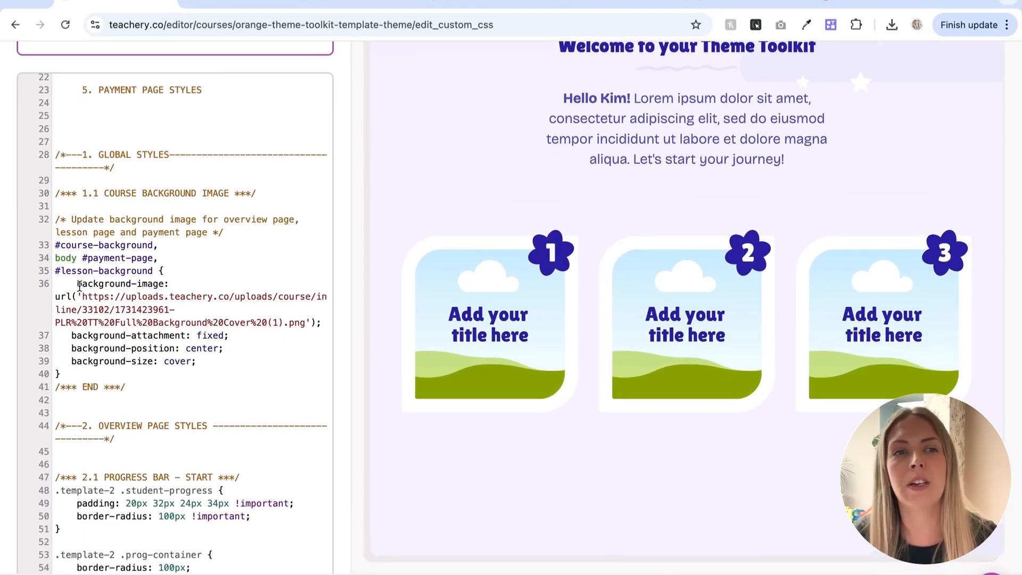
# Replace the image link inside the background-image url of the 1.1 Course Background Image code with the copied Demo Example (2).png link.
pyautogui.moveTo(76, 283); pyautogui.dragTo(295, 328)
pyautogui.click(80, 307)
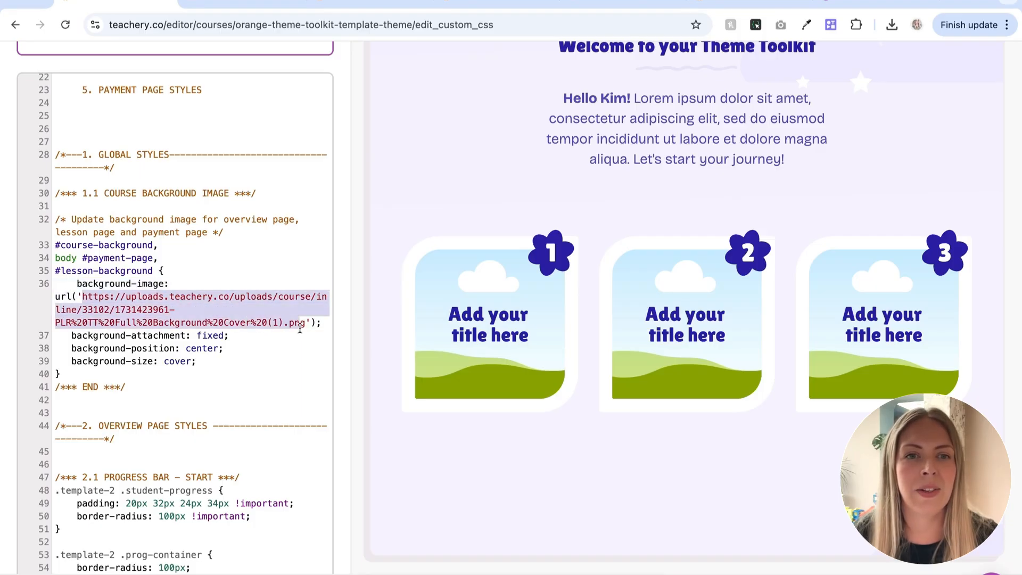
pyautogui.press('super+v')
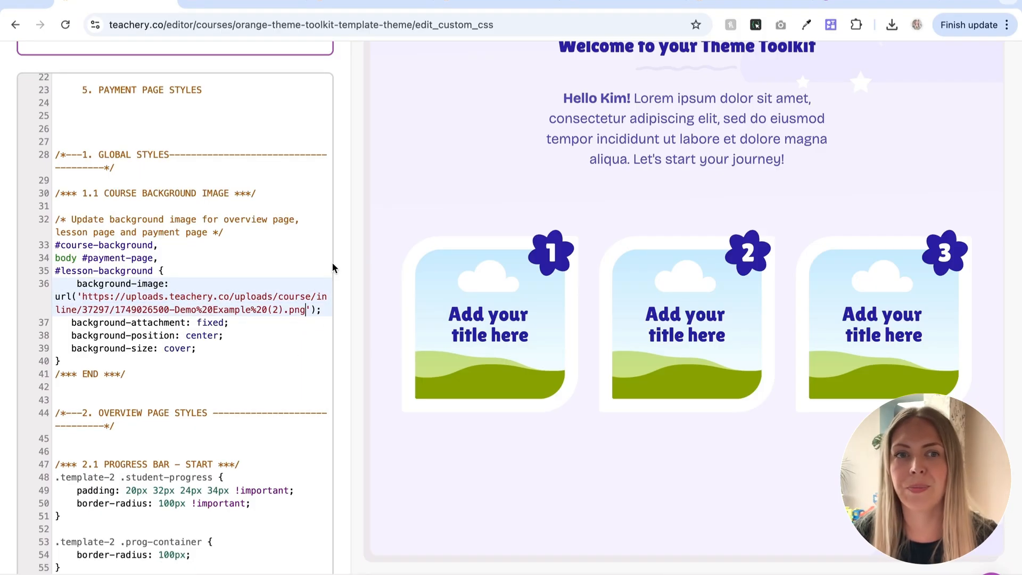
# Check the new background in the overview preview and publish the custom CSS changes.
pyautogui.scroll(10, 331, 260)
pyautogui.click(285, 169)
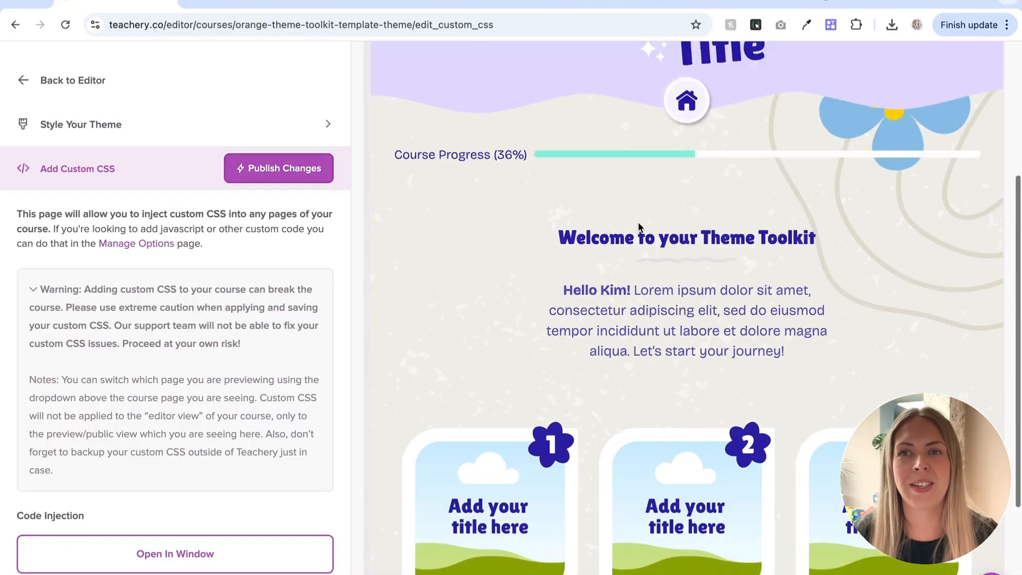
pyautogui.scroll(4, 638, 223)
pyautogui.scroll(-8, 668, 225)
pyautogui.scroll(5, 668, 226)
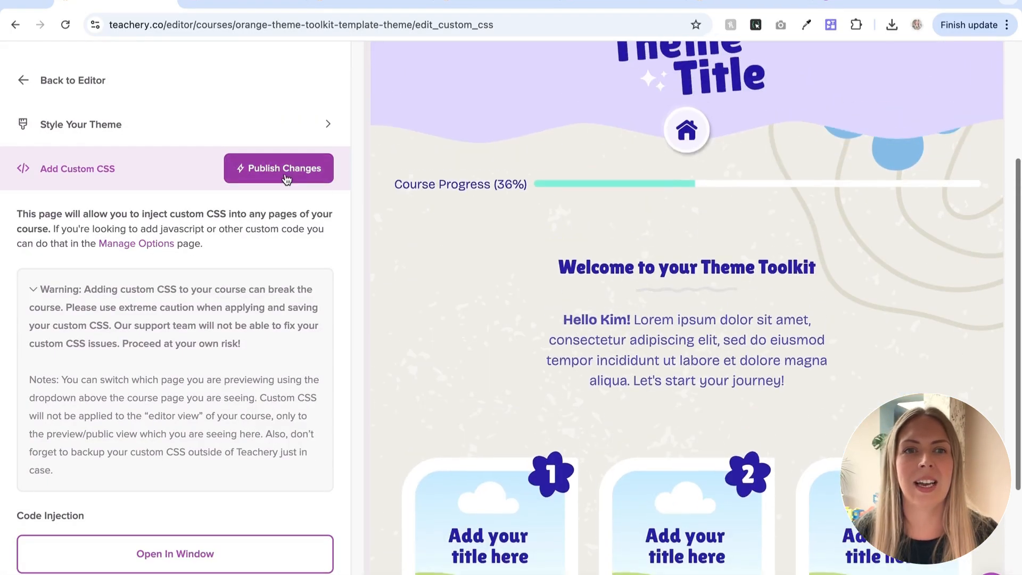
pyautogui.click(286, 178)
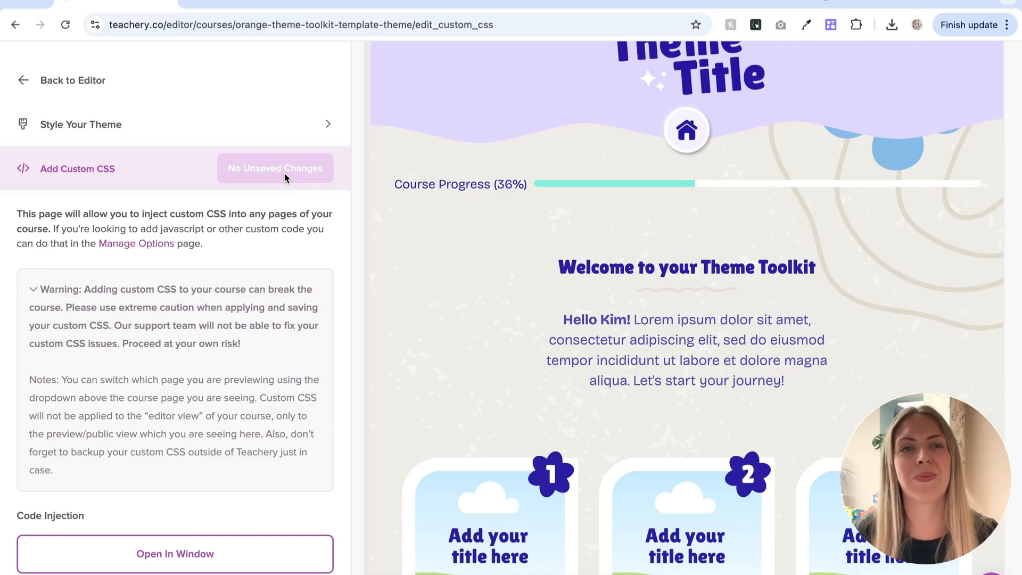
# Return to the theme editor and open the overview page's style settings to examine the General Course Background color.
pyautogui.click(93, 82)
pyautogui.scroll(-3, 513, 376)
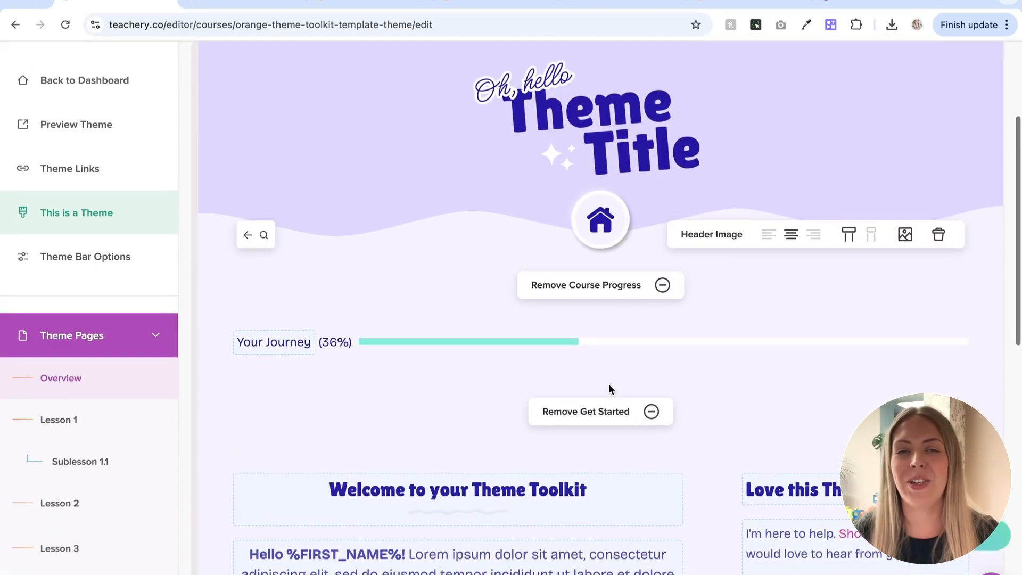
pyautogui.scroll(-4, 282, 474)
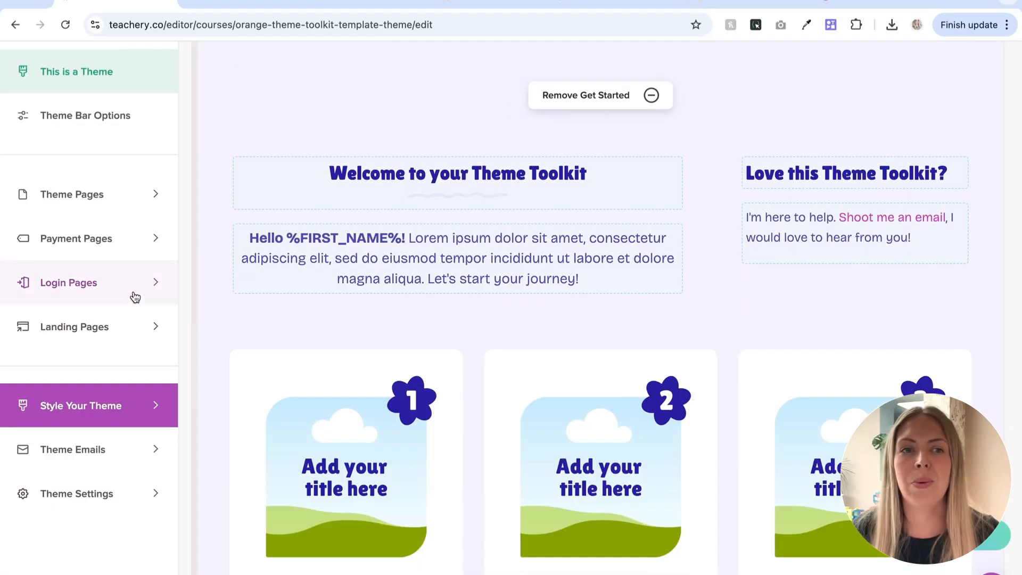
pyautogui.scroll(-2, 101, 420)
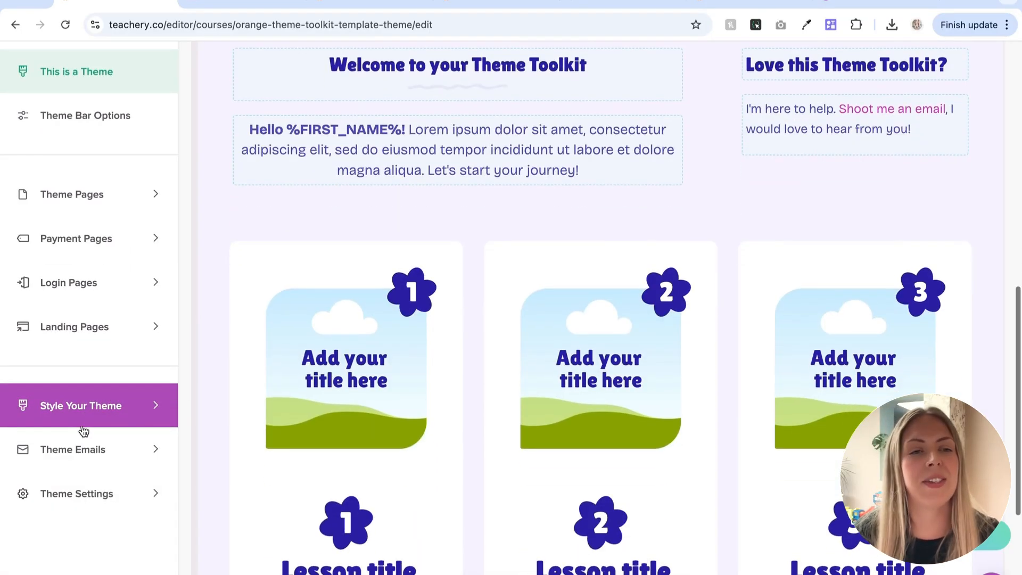
pyautogui.click(75, 410)
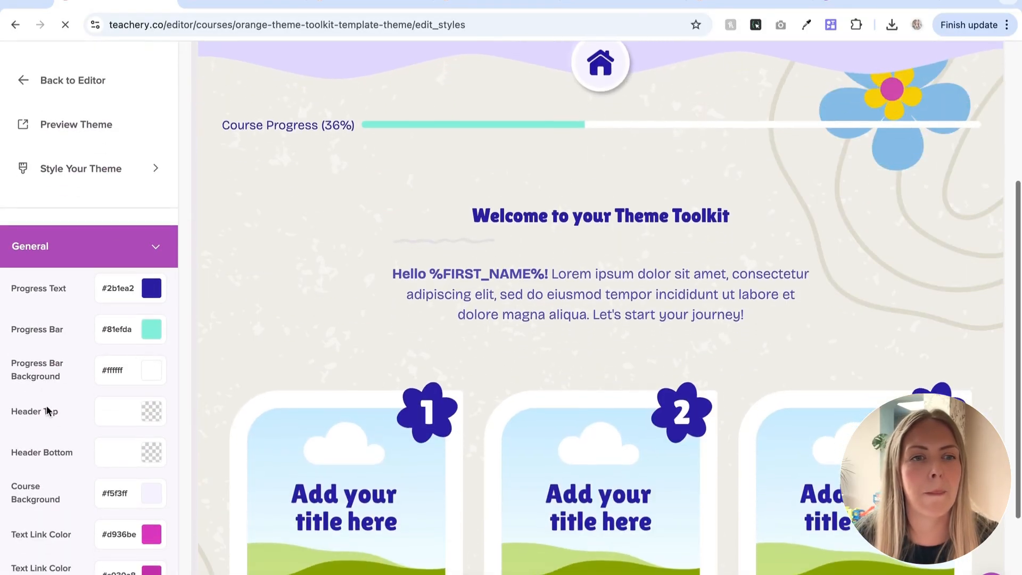
pyautogui.scroll(-3, 38, 403)
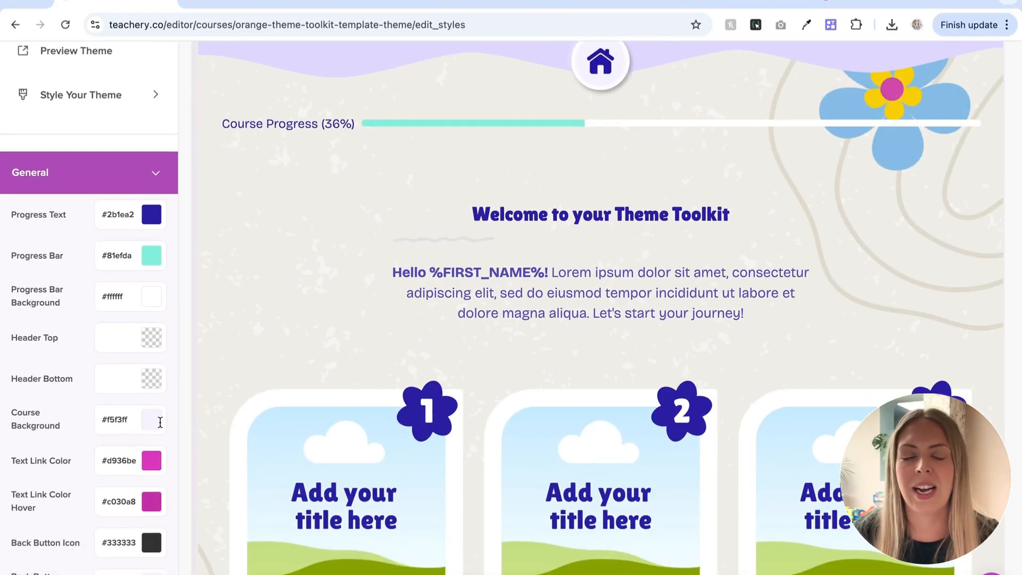
pyautogui.click(130, 421)
pyautogui.click(76, 436)
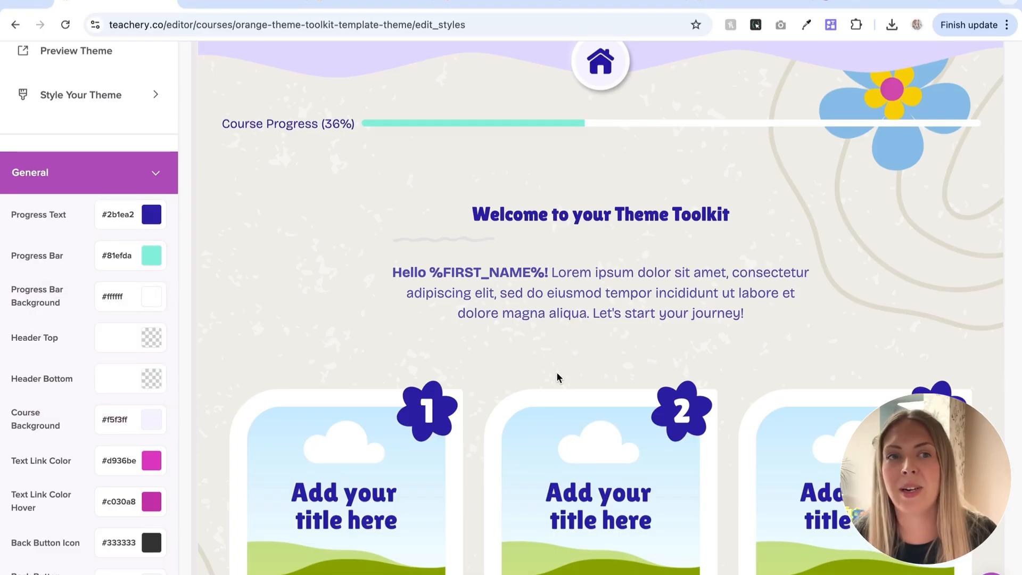
# Go back to the editor, open the live theme dashboard in a separate tab and examine the background while scrolling.
pyautogui.scroll(3, 109, 157)
pyautogui.click(96, 87)
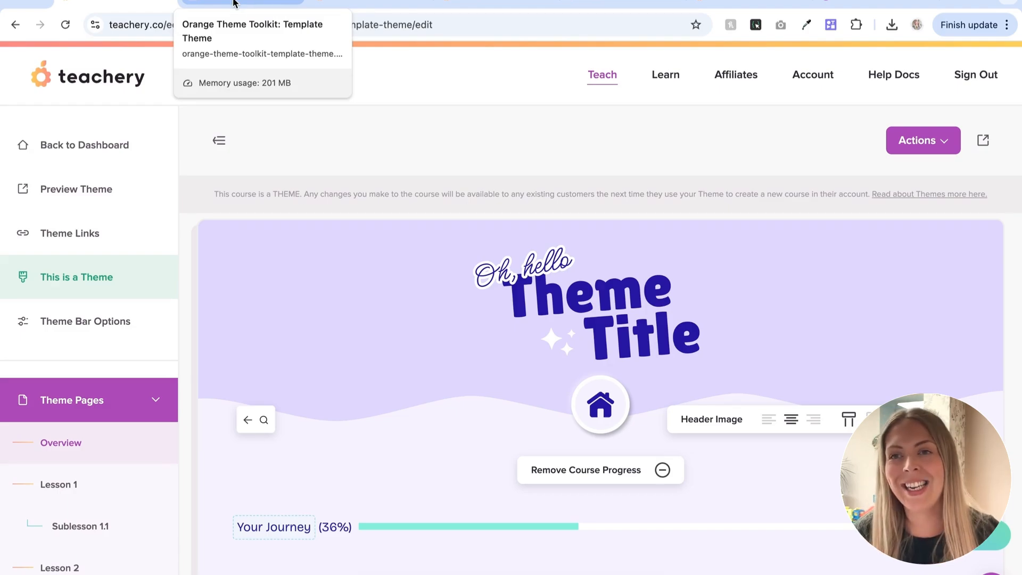
pyautogui.scroll(-1, 297, 111)
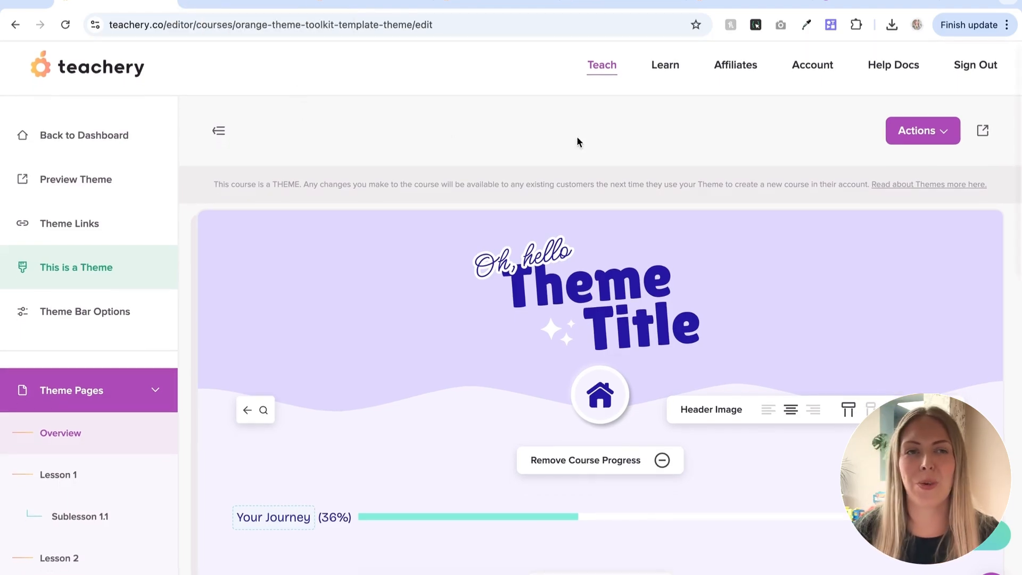
pyautogui.click(983, 126)
pyautogui.scroll(-5, 845, 226)
pyautogui.scroll(6, 866, 293)
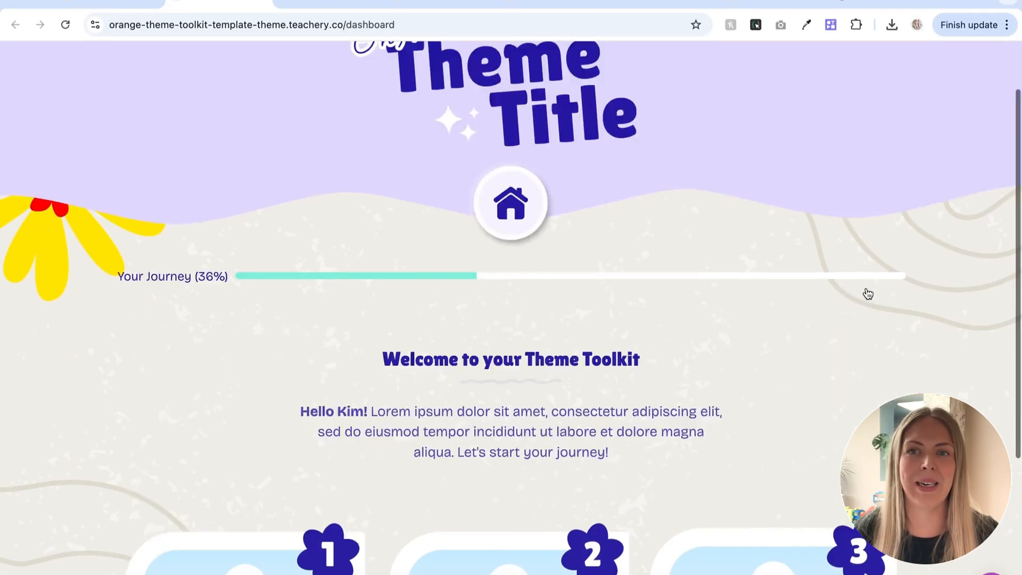
pyautogui.scroll(-5, 926, 350)
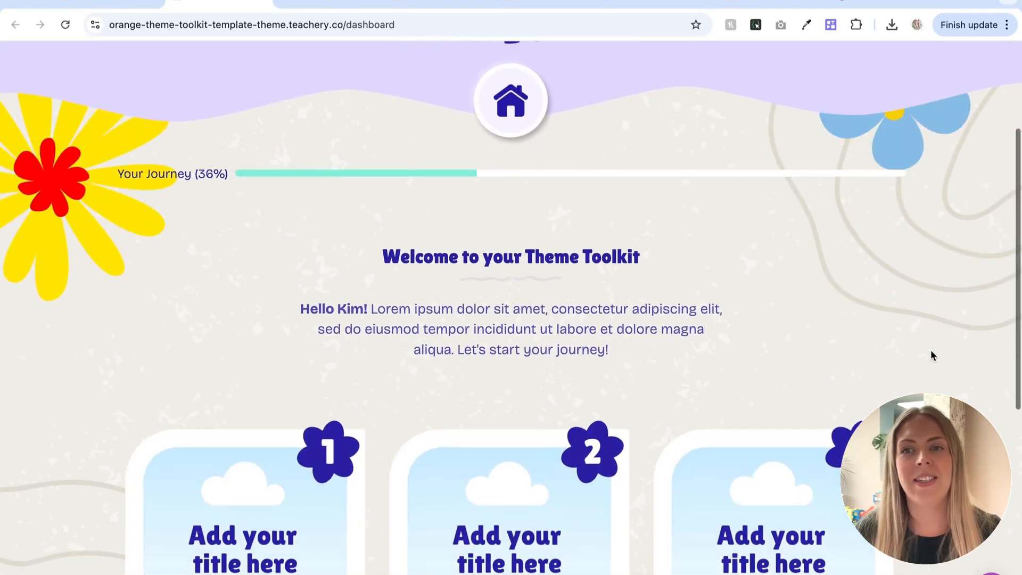
pyautogui.scroll(-1, 930, 353)
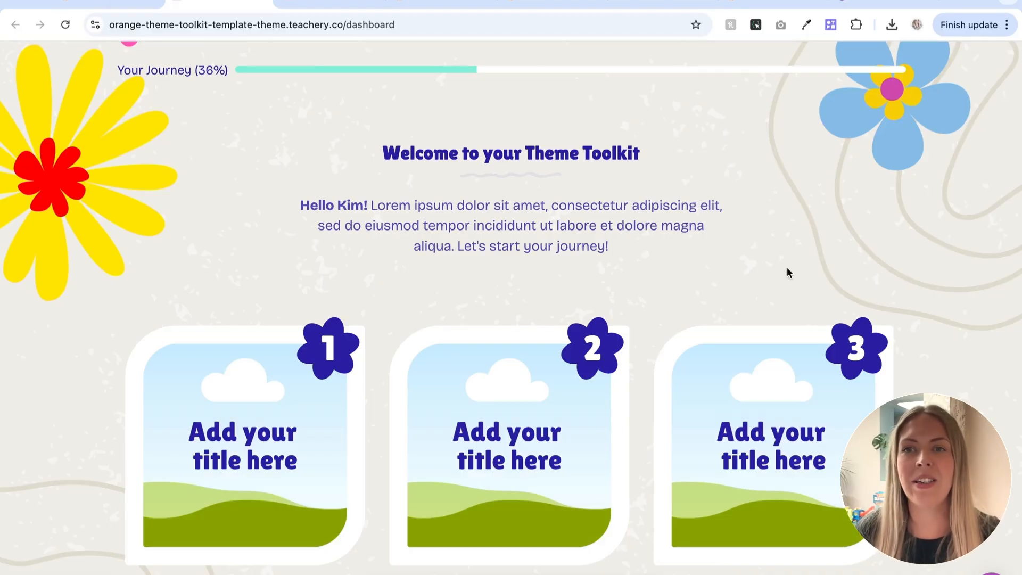
# Switch back to the theme editor and reopen the custom CSS at the 1.1 Course Background Image code.
pyautogui.click(96, 7)
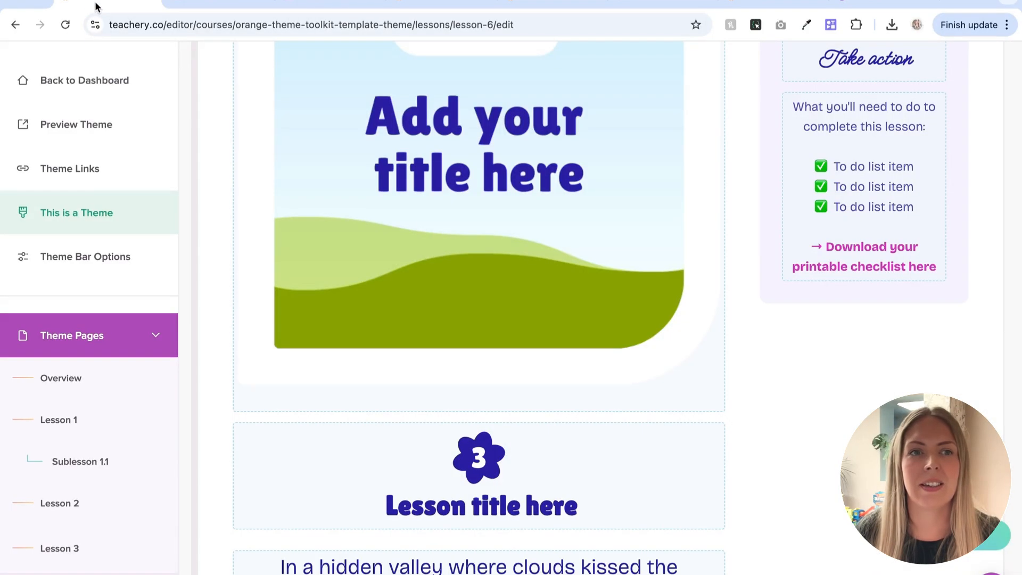
pyautogui.scroll(-5, 101, 446)
pyautogui.scroll(-5, 91, 440)
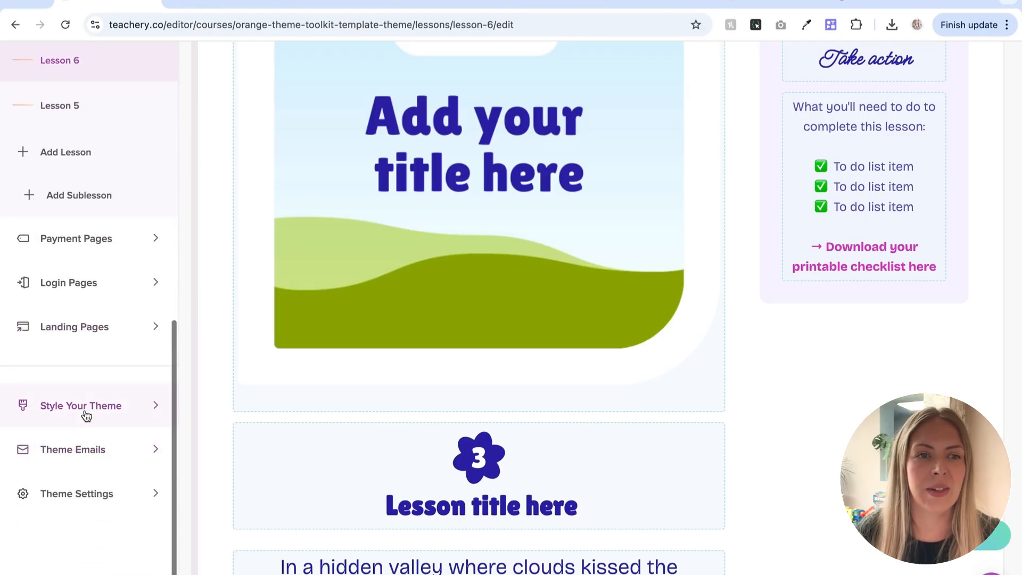
pyautogui.click(84, 413)
pyautogui.scroll(-3, 82, 431)
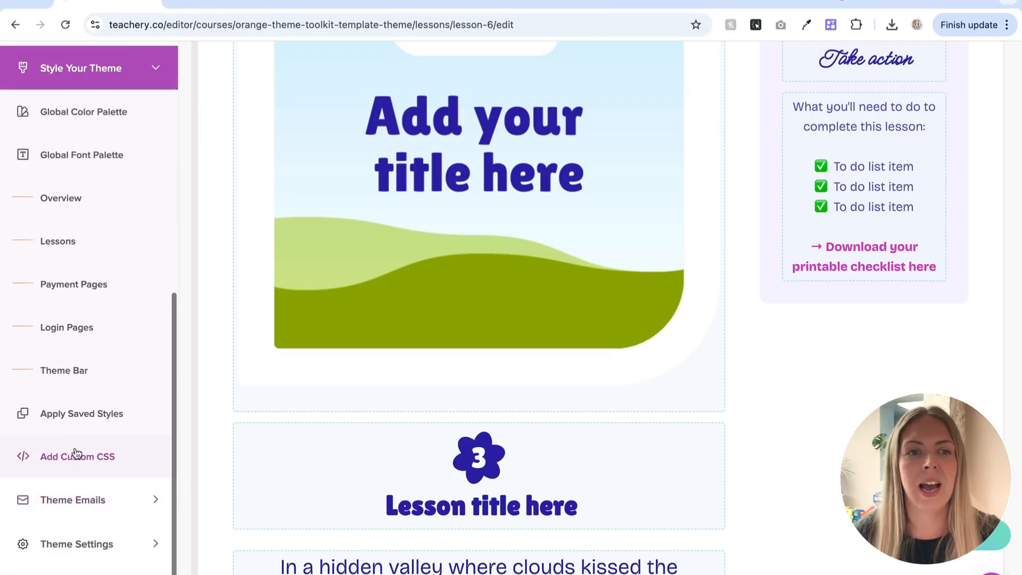
pyautogui.click(70, 464)
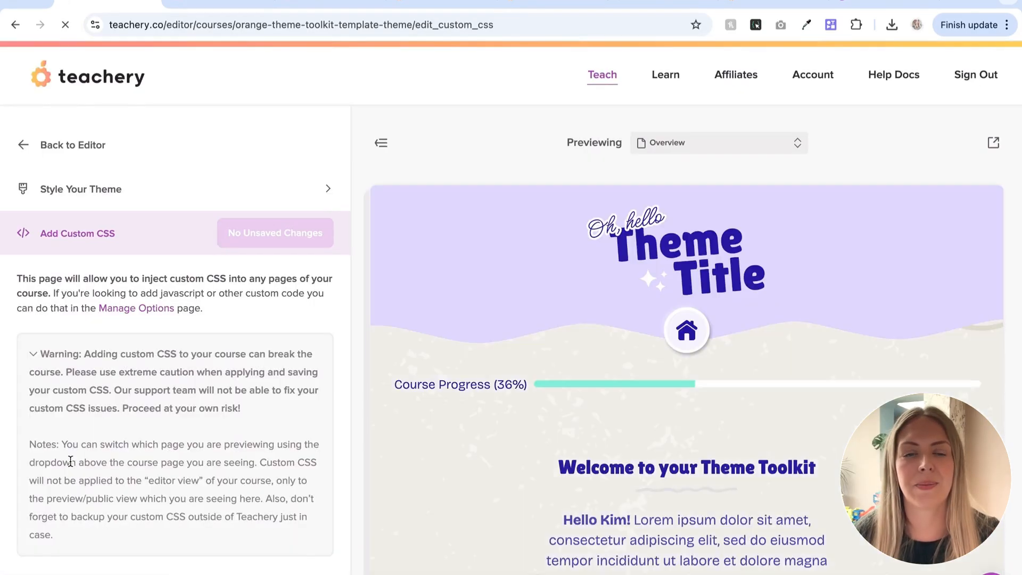
pyautogui.scroll(-8, 271, 369)
pyautogui.scroll(-6, 272, 369)
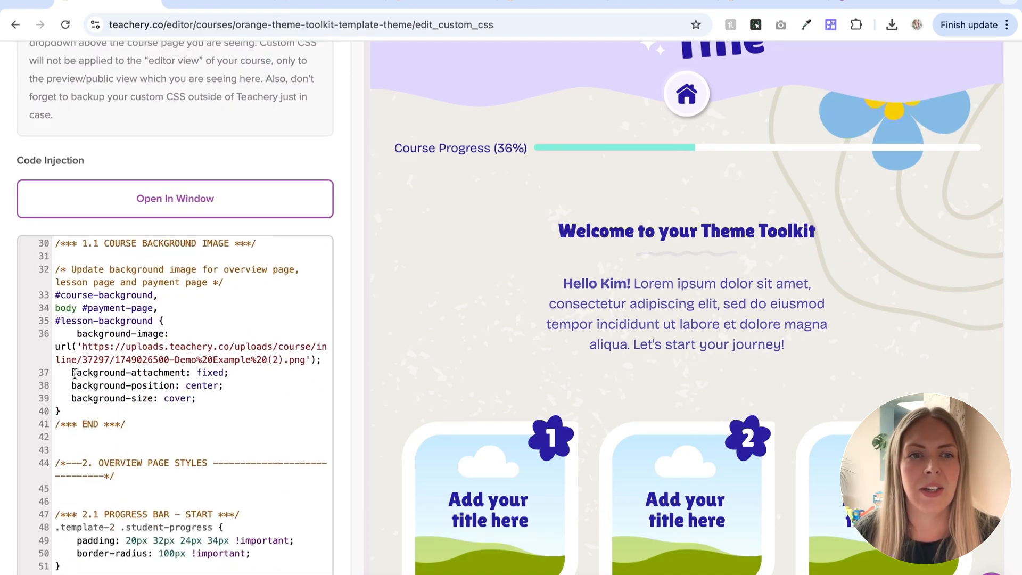
# Set the course background's background-attachment value to scroll and publish the custom CSS changes.
pyautogui.moveTo(79, 372); pyautogui.dragTo(223, 370)
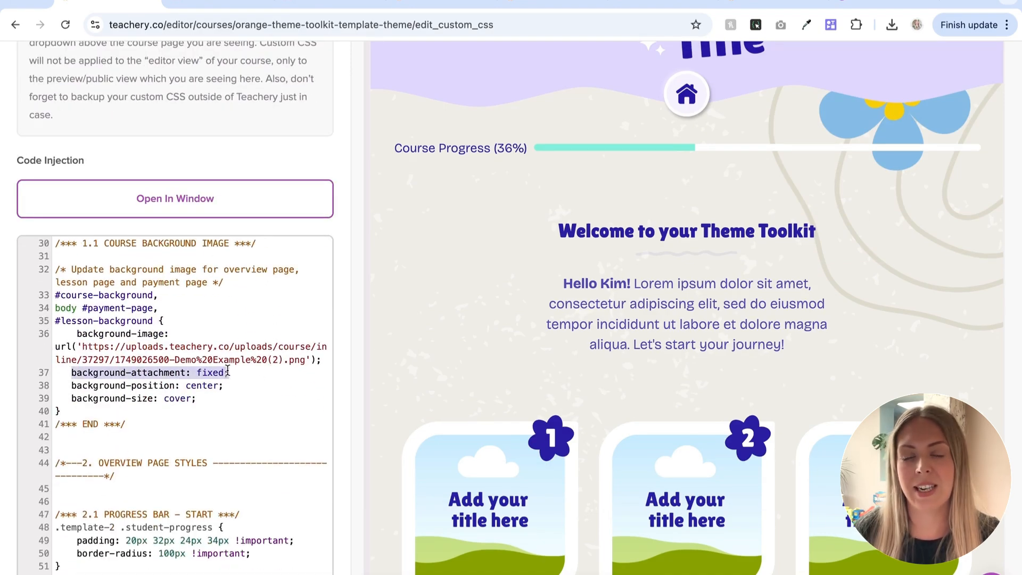
pyautogui.click(219, 372)
pyautogui.doubleClick(217, 372)
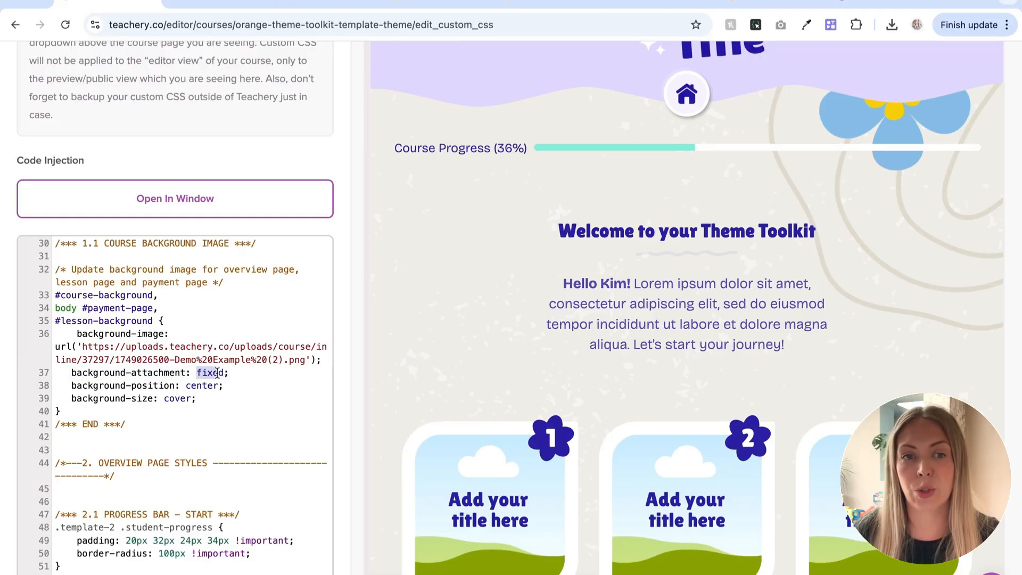
pyautogui.write('scroll')
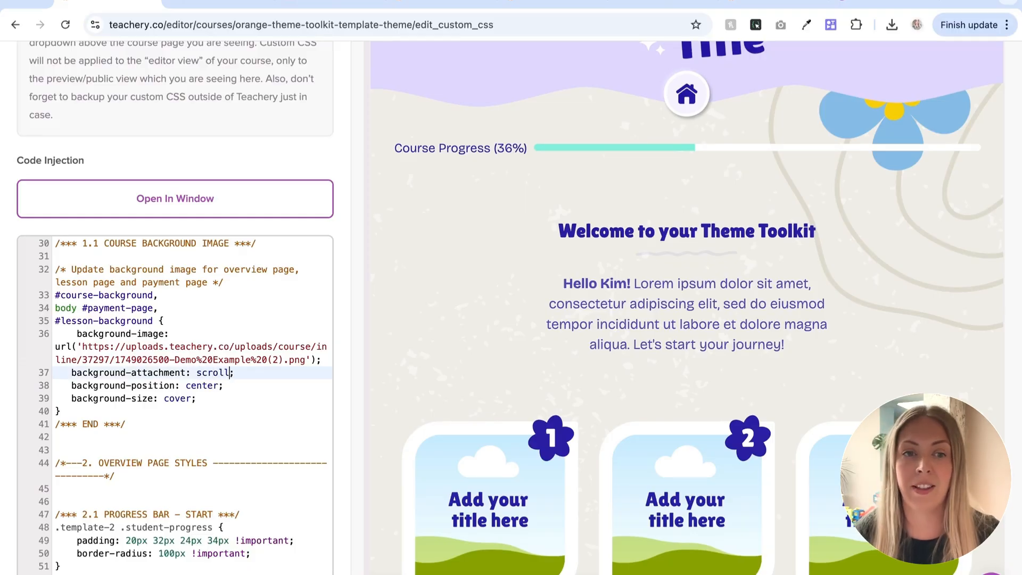
pyautogui.scroll(10, 244, 399)
pyautogui.click(285, 168)
pyautogui.click(284, 168)
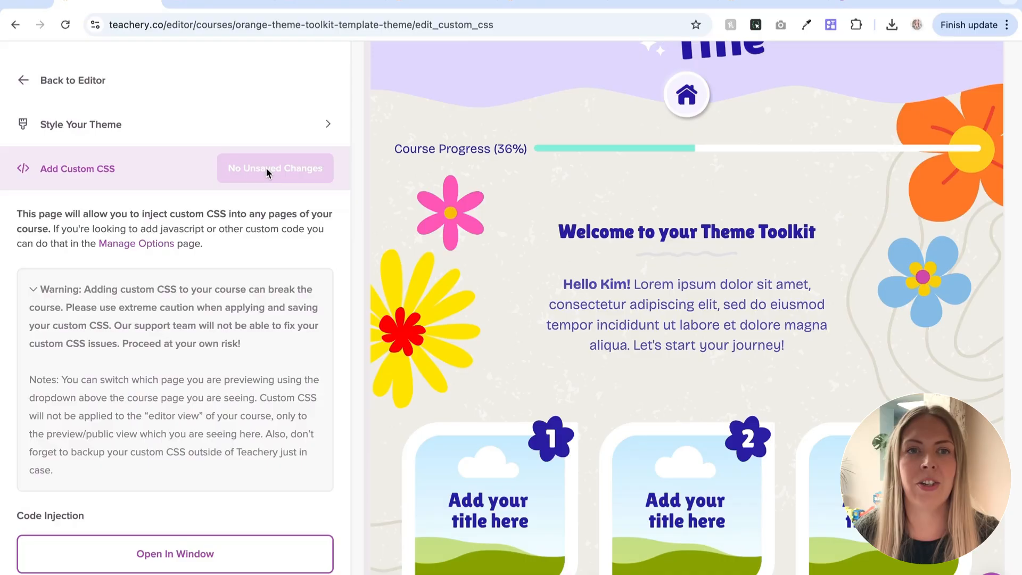
# Reload the live theme dashboard and examine how the background moves along the whole page.
pyautogui.click(169, 3)
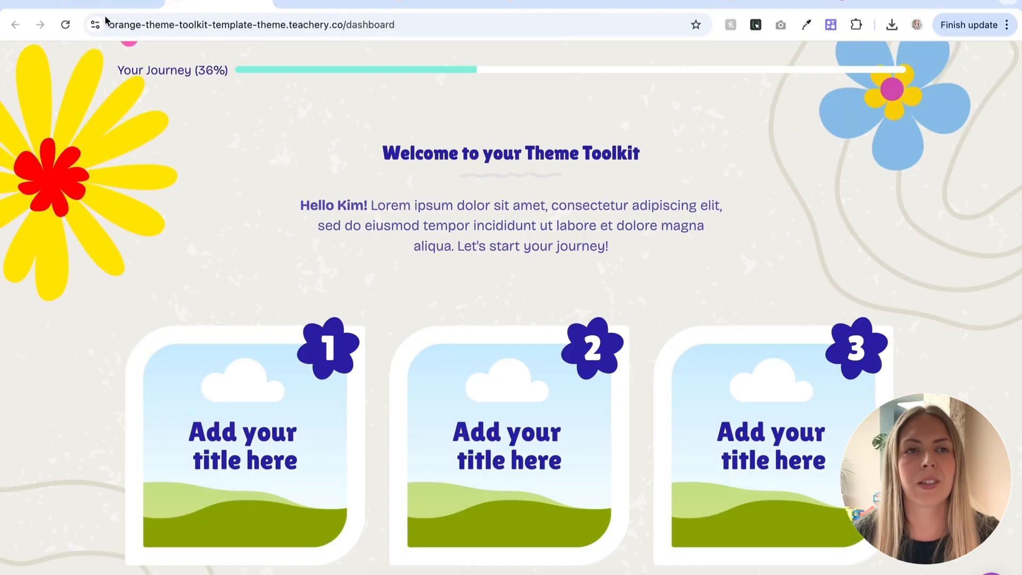
pyautogui.click(66, 26)
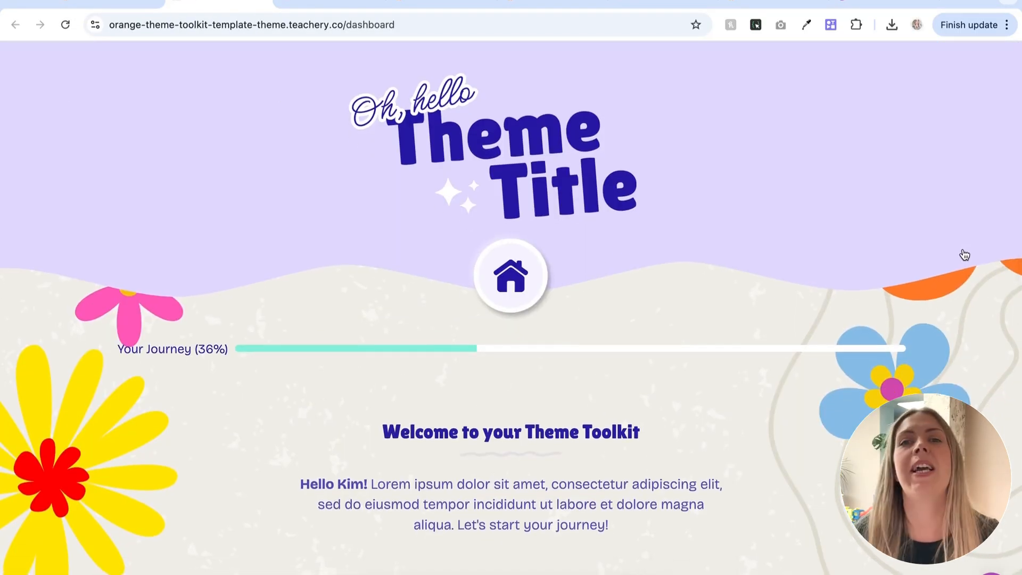
pyautogui.scroll(-5, 956, 250)
pyautogui.scroll(-6, 958, 251)
pyautogui.scroll(12, 958, 251)
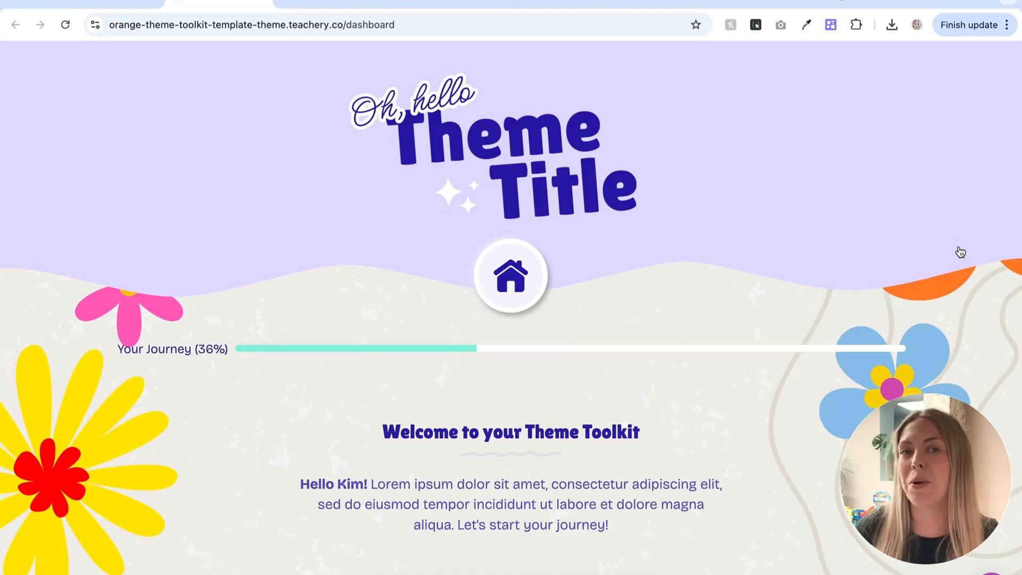
# Open the first lesson from the live dashboard and examine the background on both sides of its content.
pyautogui.scroll(-6, 796, 325)
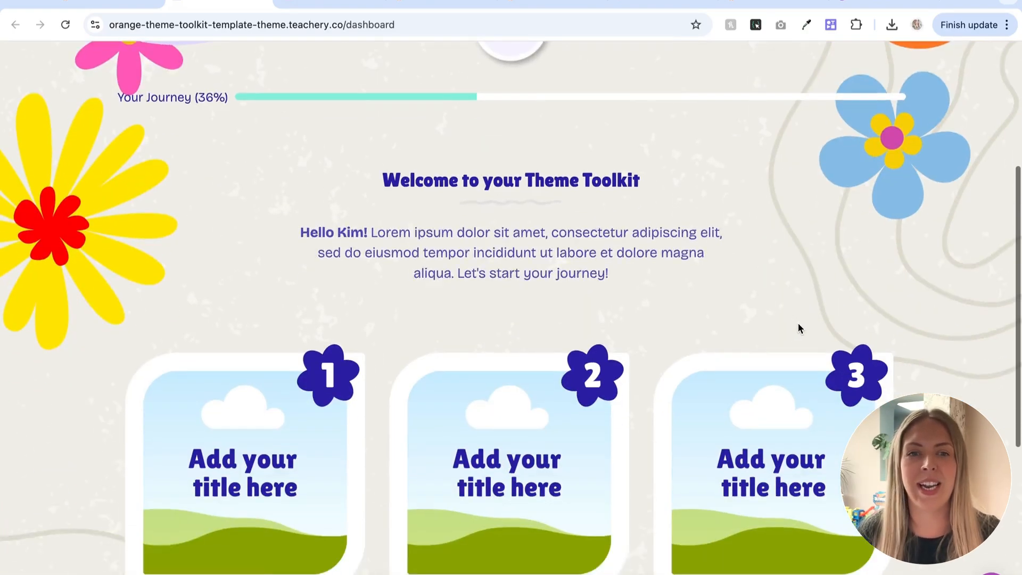
pyautogui.click(256, 405)
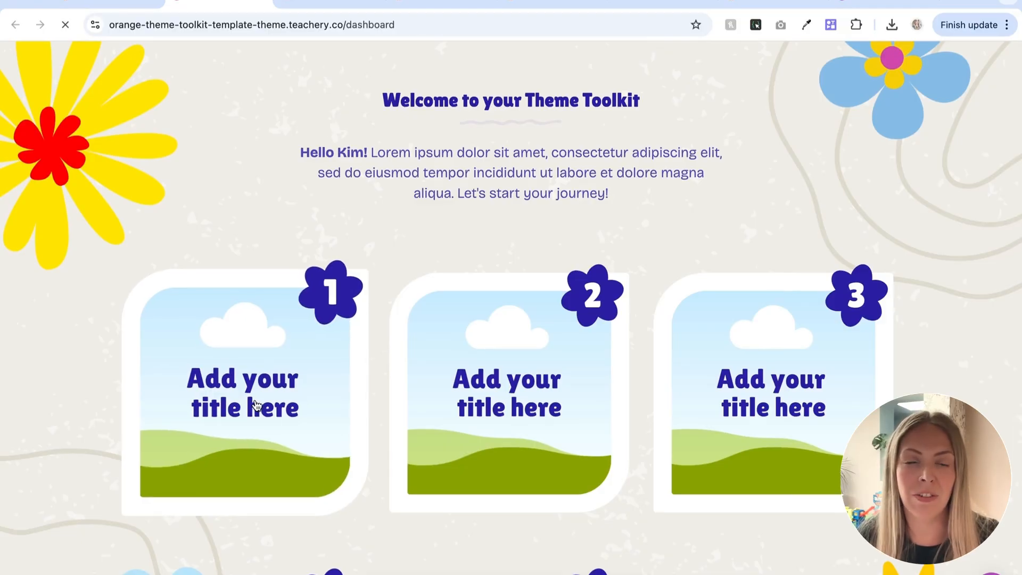
pyautogui.scroll(-4, 969, 296)
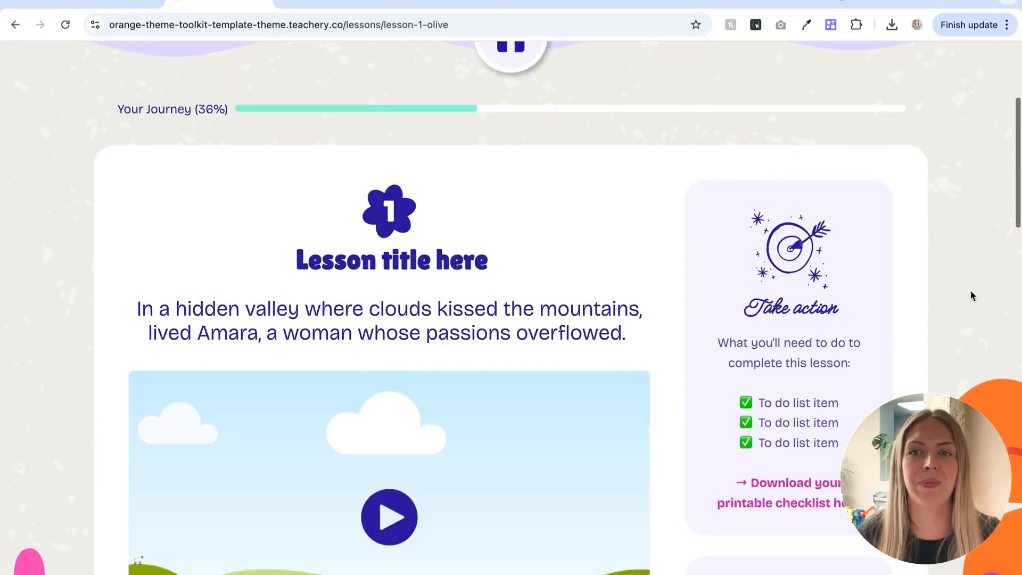
pyautogui.scroll(-5, 971, 296)
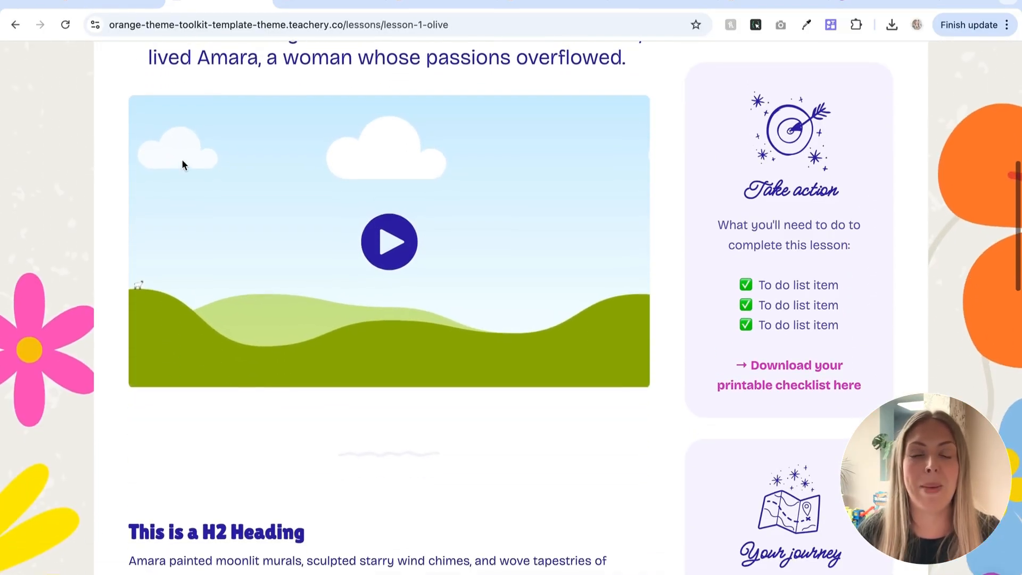
pyautogui.scroll(-9, 154, 386)
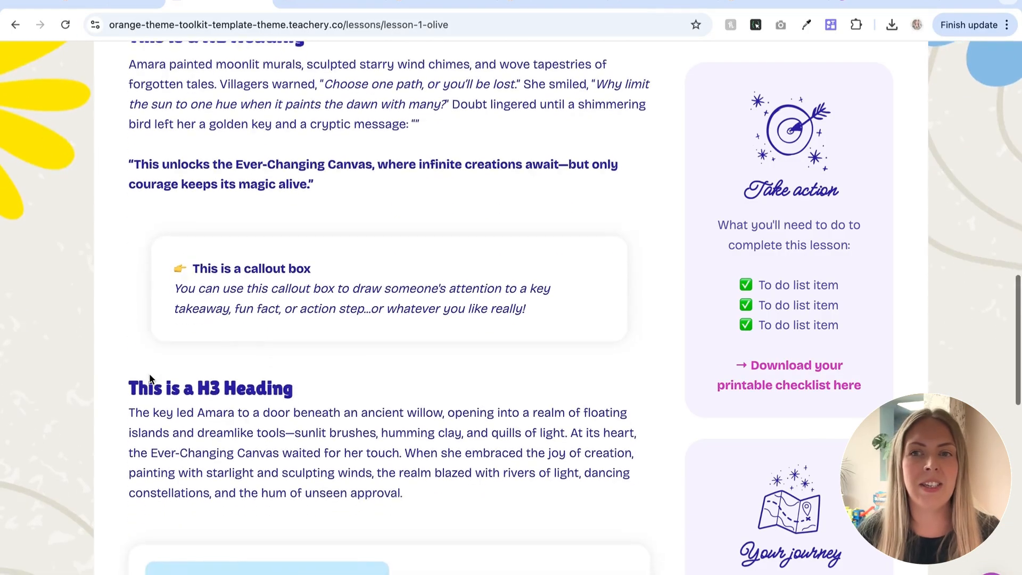
pyautogui.scroll(19, 150, 375)
pyautogui.scroll(-9, 151, 373)
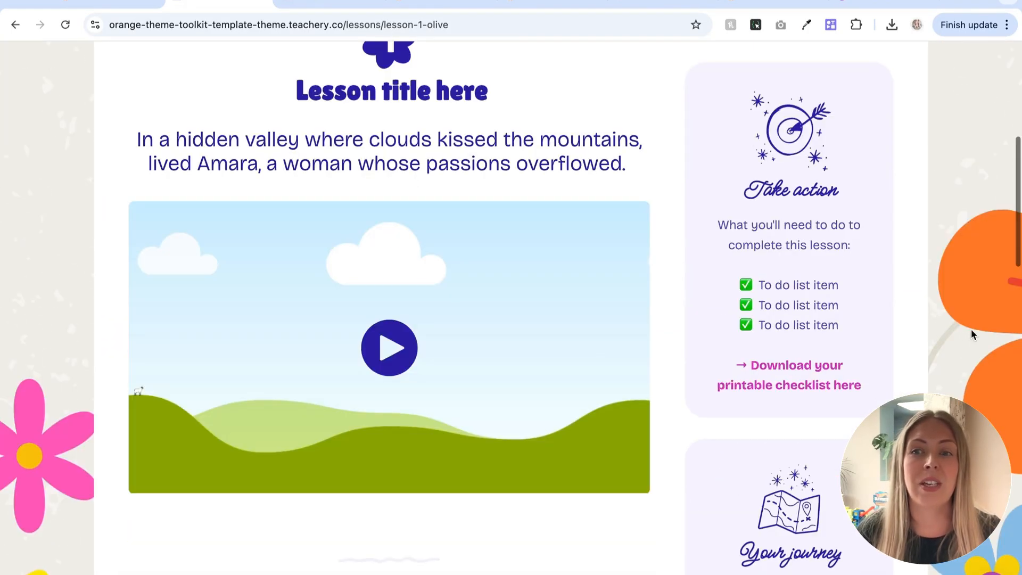
pyautogui.scroll(-2, 984, 340)
pyautogui.scroll(3, 571, 293)
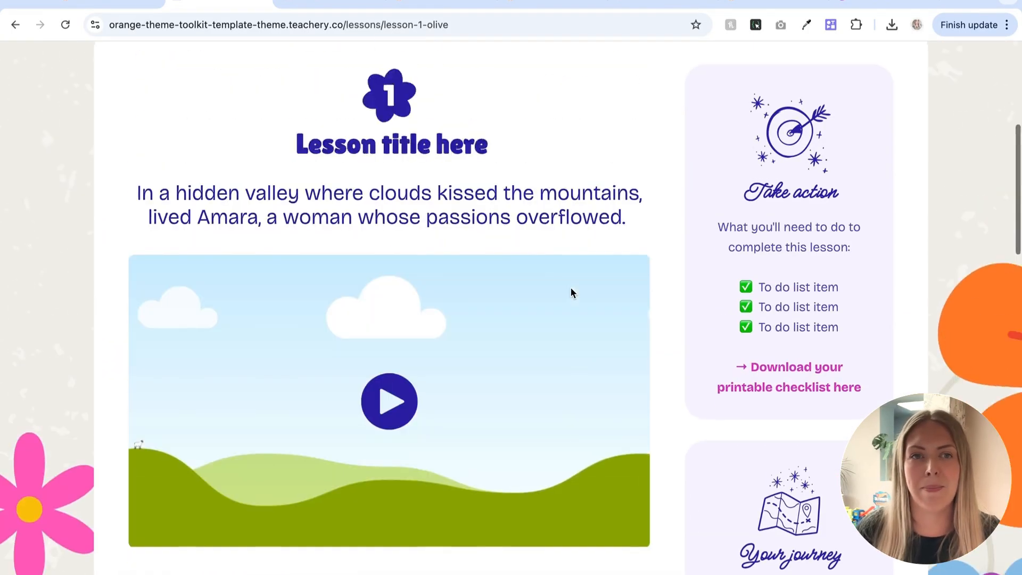
pyautogui.scroll(3, 571, 293)
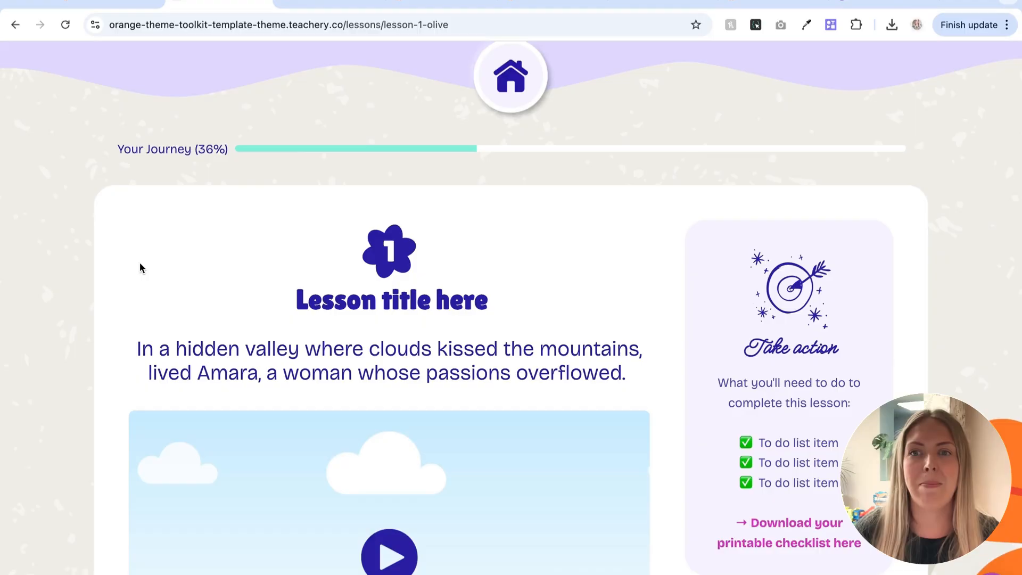
pyautogui.scroll(-1, 106, 292)
pyautogui.scroll(-4, 96, 287)
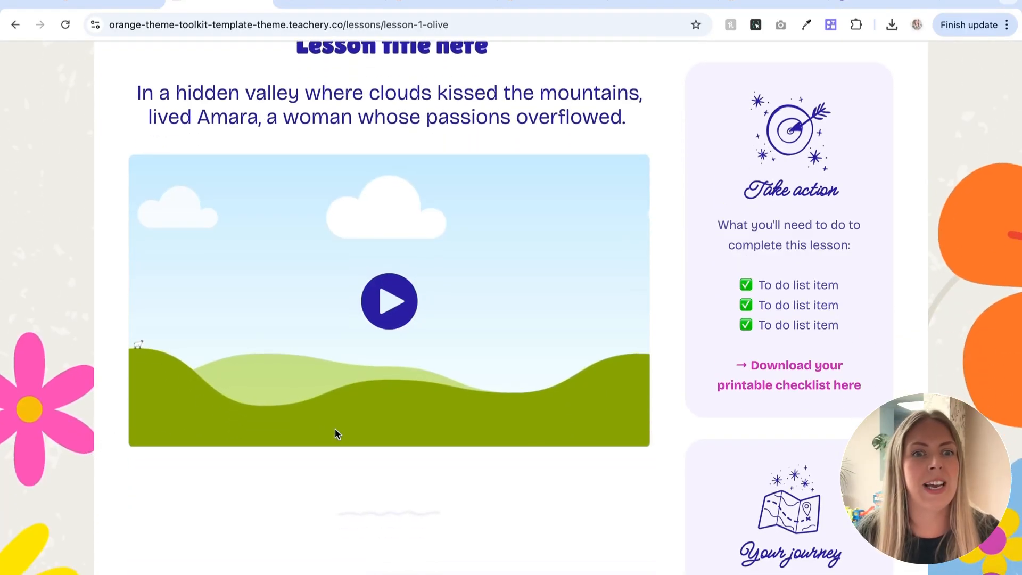
pyautogui.scroll(-5, 337, 432)
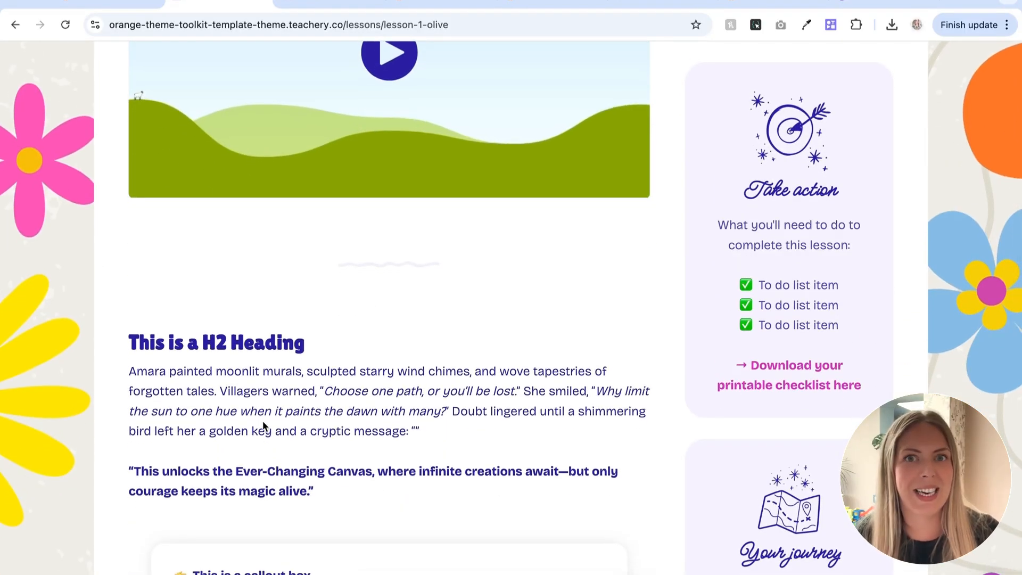